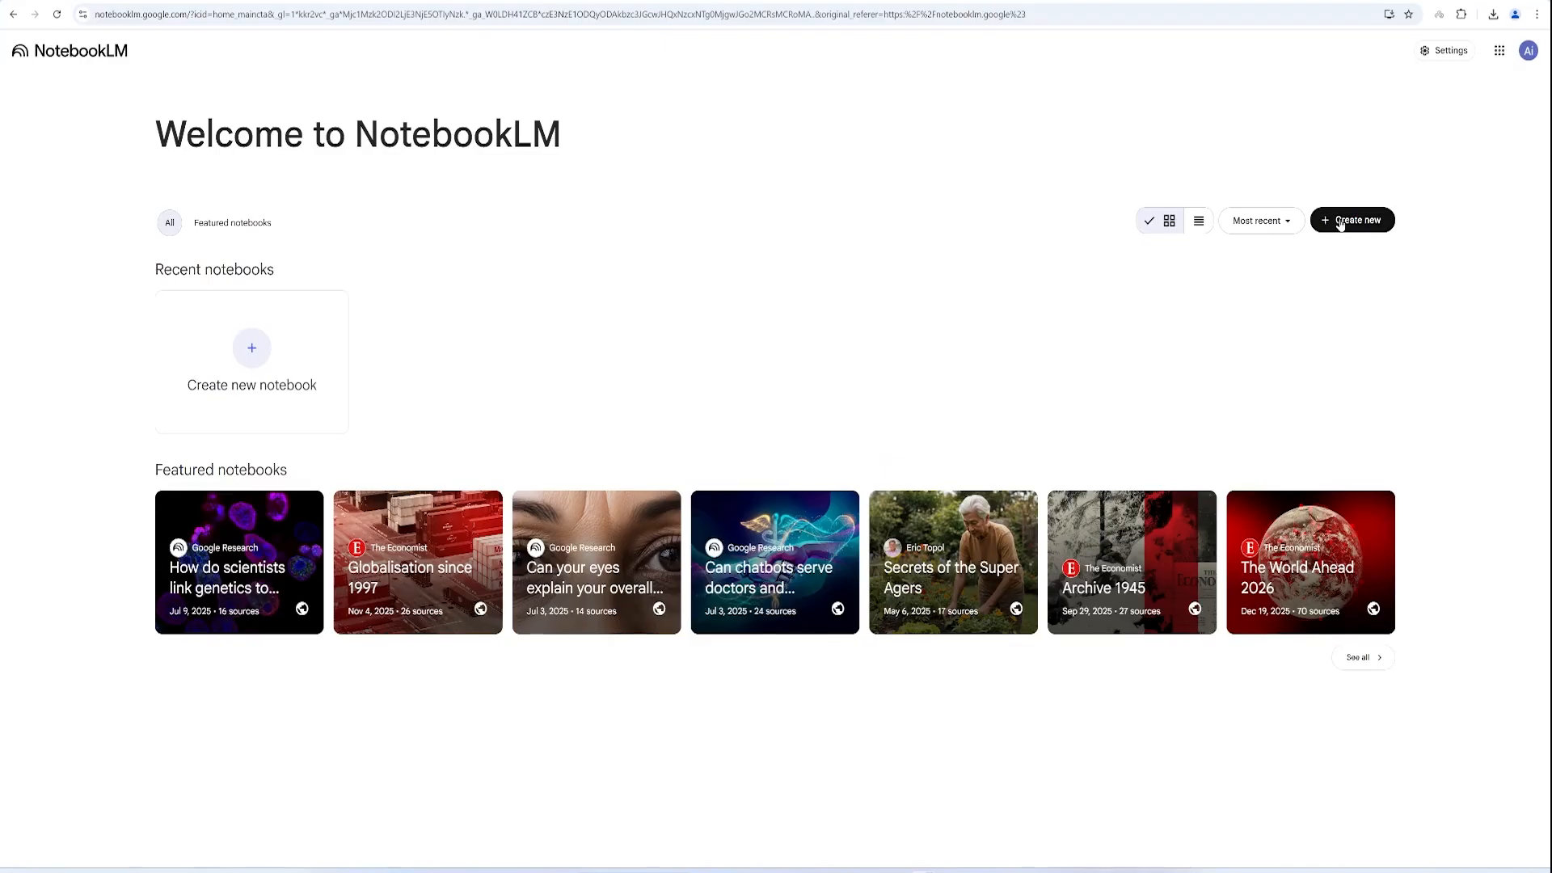
Create a new notebook.
{"action": "left_click", "coordinate": [1344, 219]}
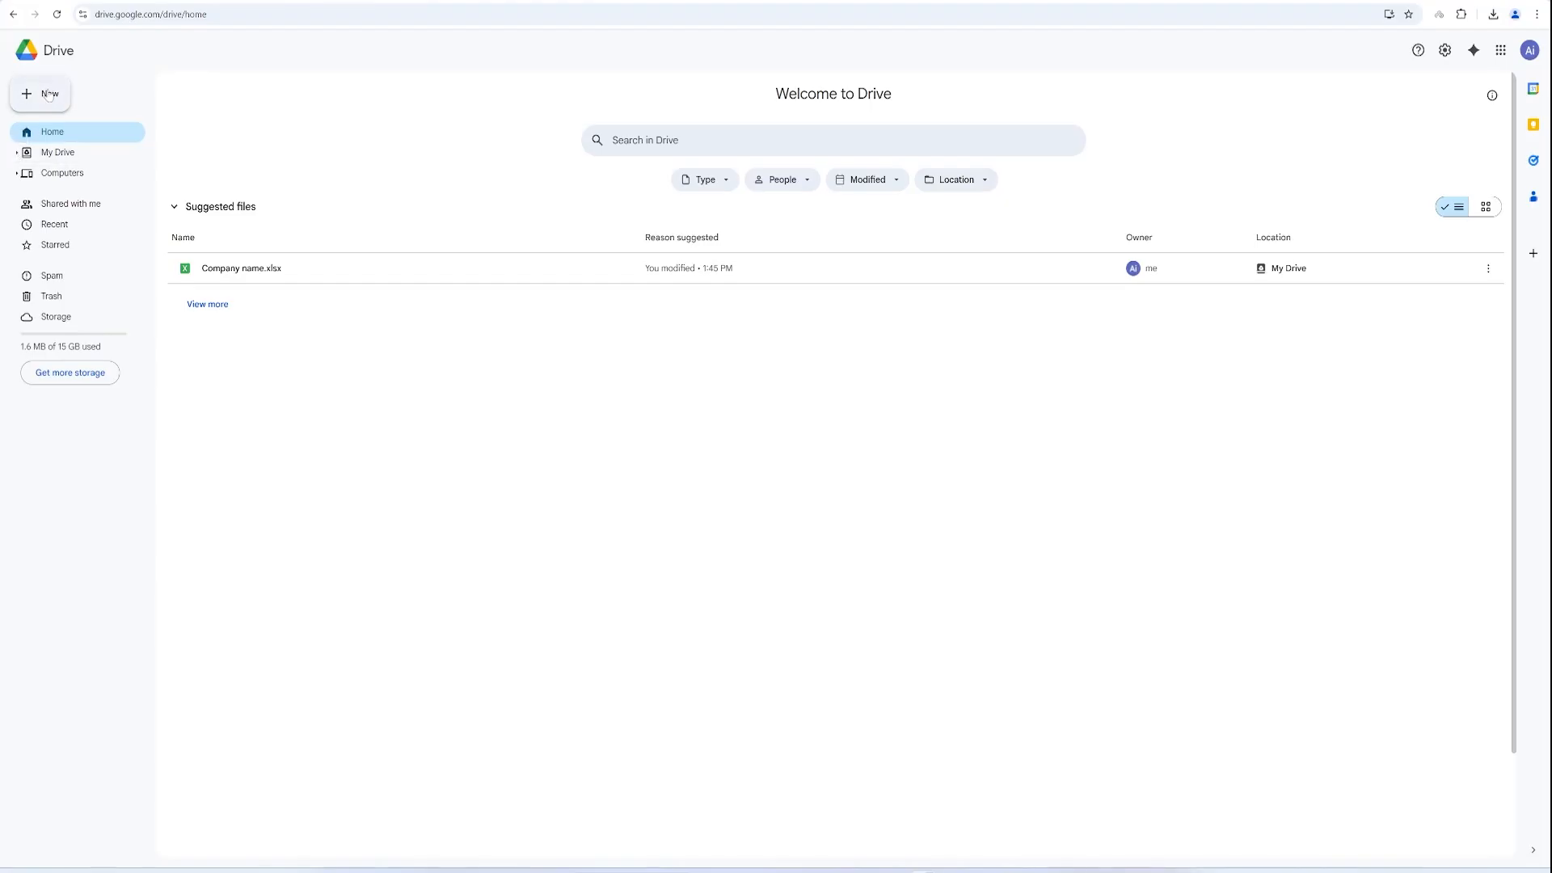
Switch to Google Drive, create a blank Google Sheets spreadsheet and import Company name.xlsx from My Drive.
{"action": "left_click", "coordinate": [49, 95]}
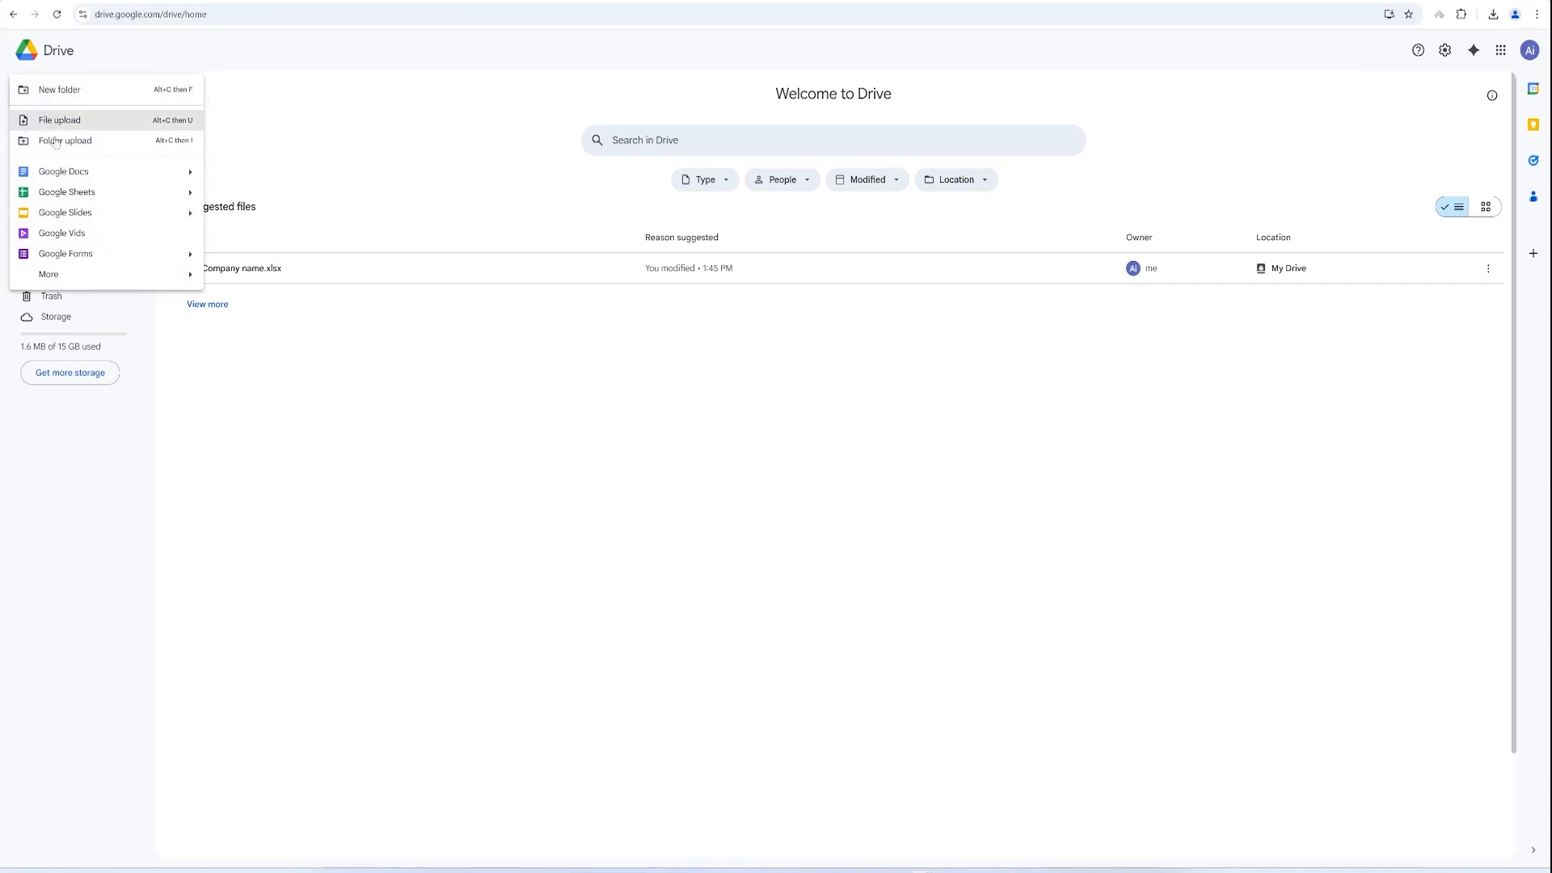
{"action": "left_click", "coordinate": [73, 193]}
{"action": "left_click", "coordinate": [44, 59]}
{"action": "left_click", "coordinate": [60, 119]}
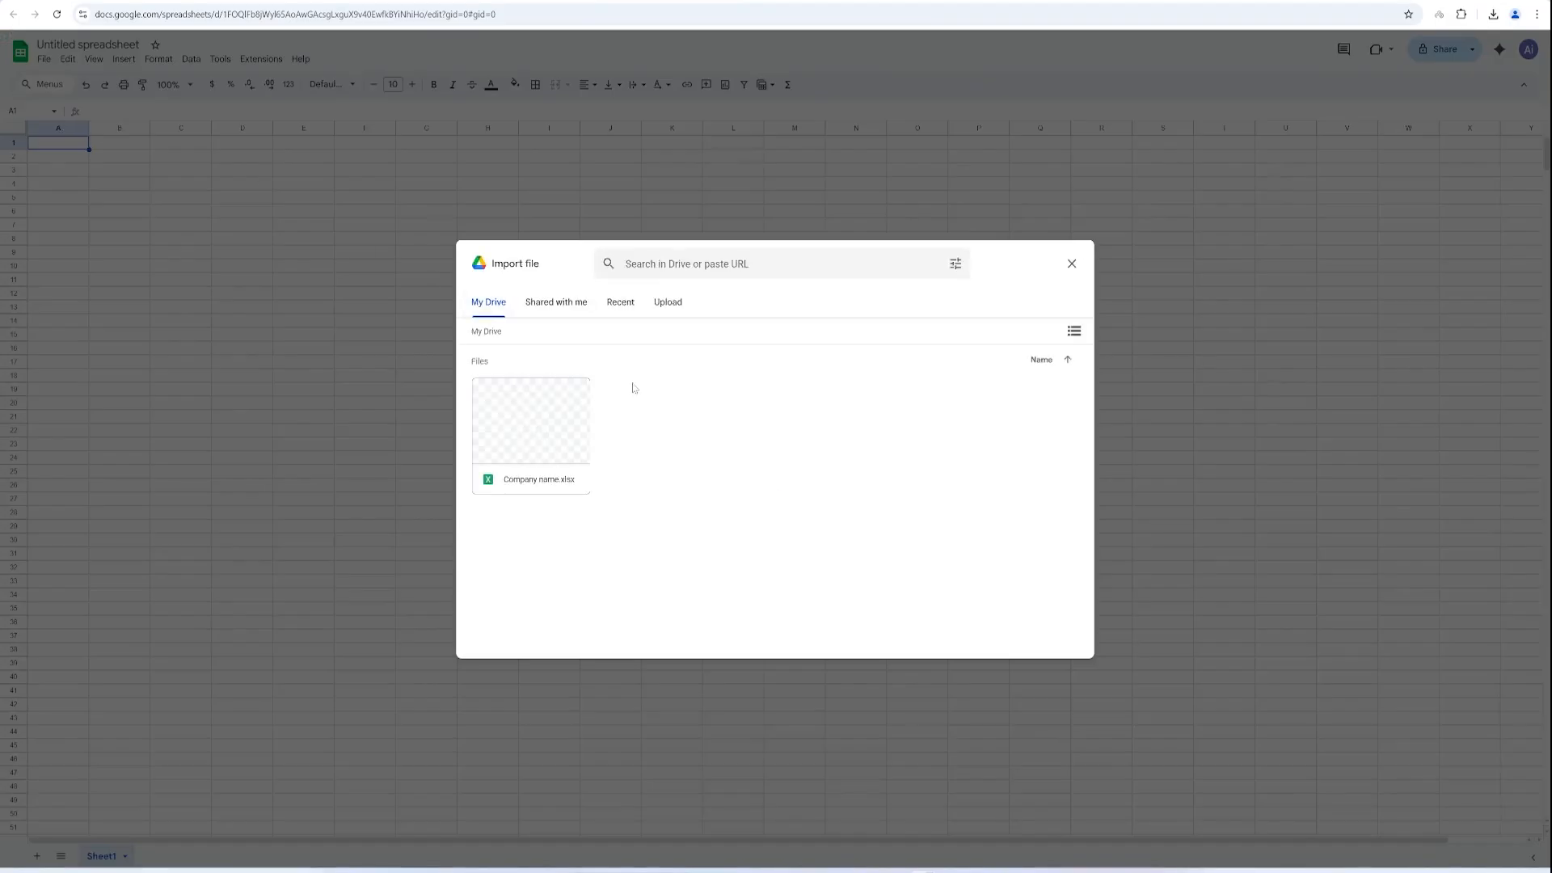
{"action": "left_click", "coordinate": [561, 438]}
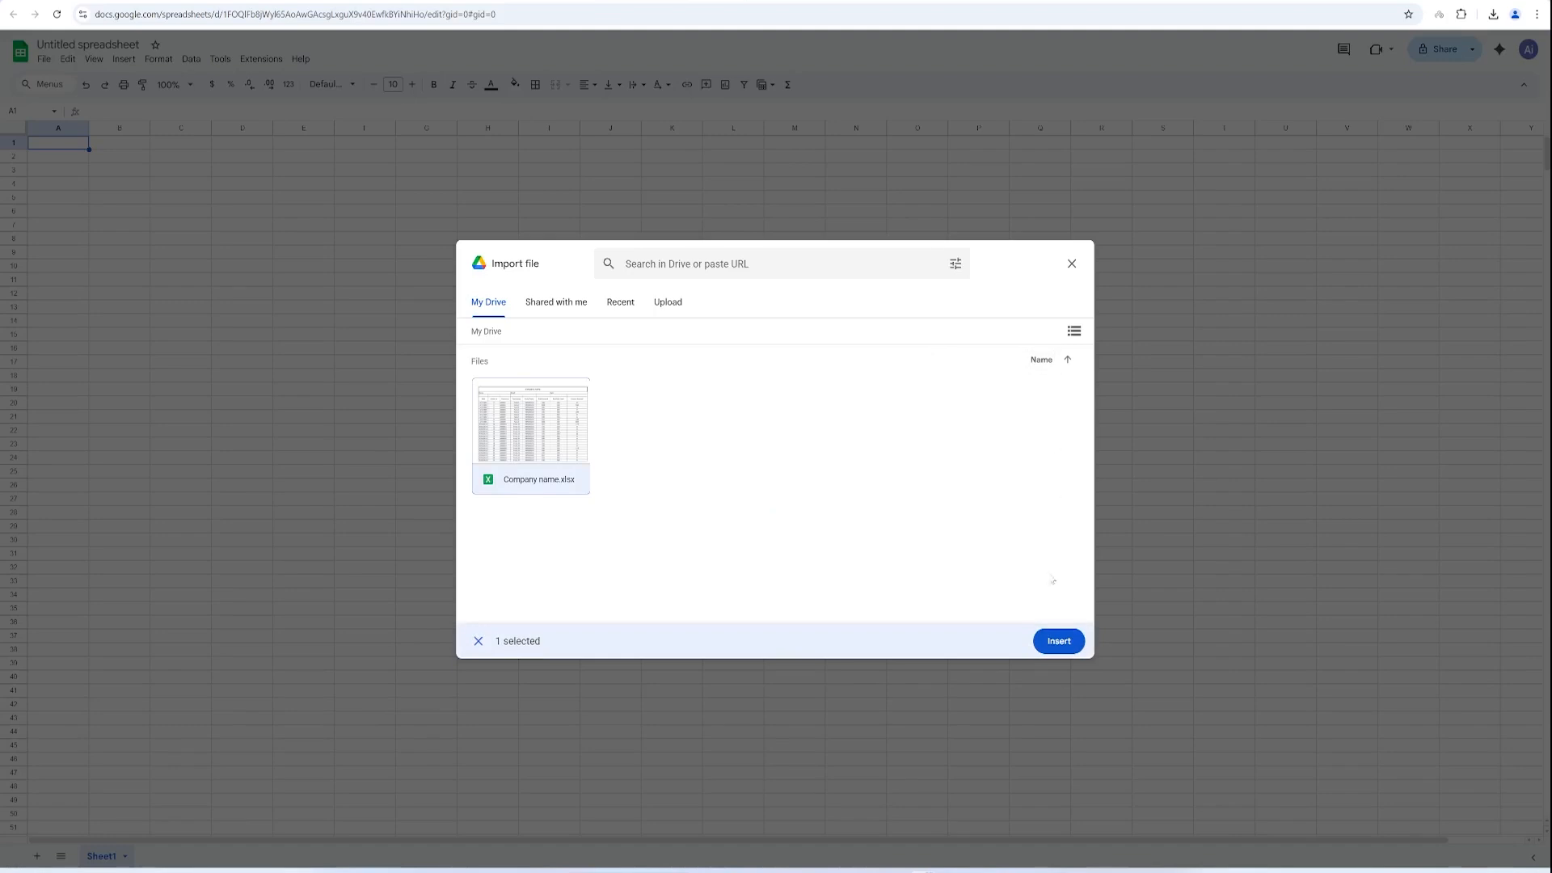
{"action": "left_click", "coordinate": [1060, 641]}
{"action": "left_click", "coordinate": [828, 520]}
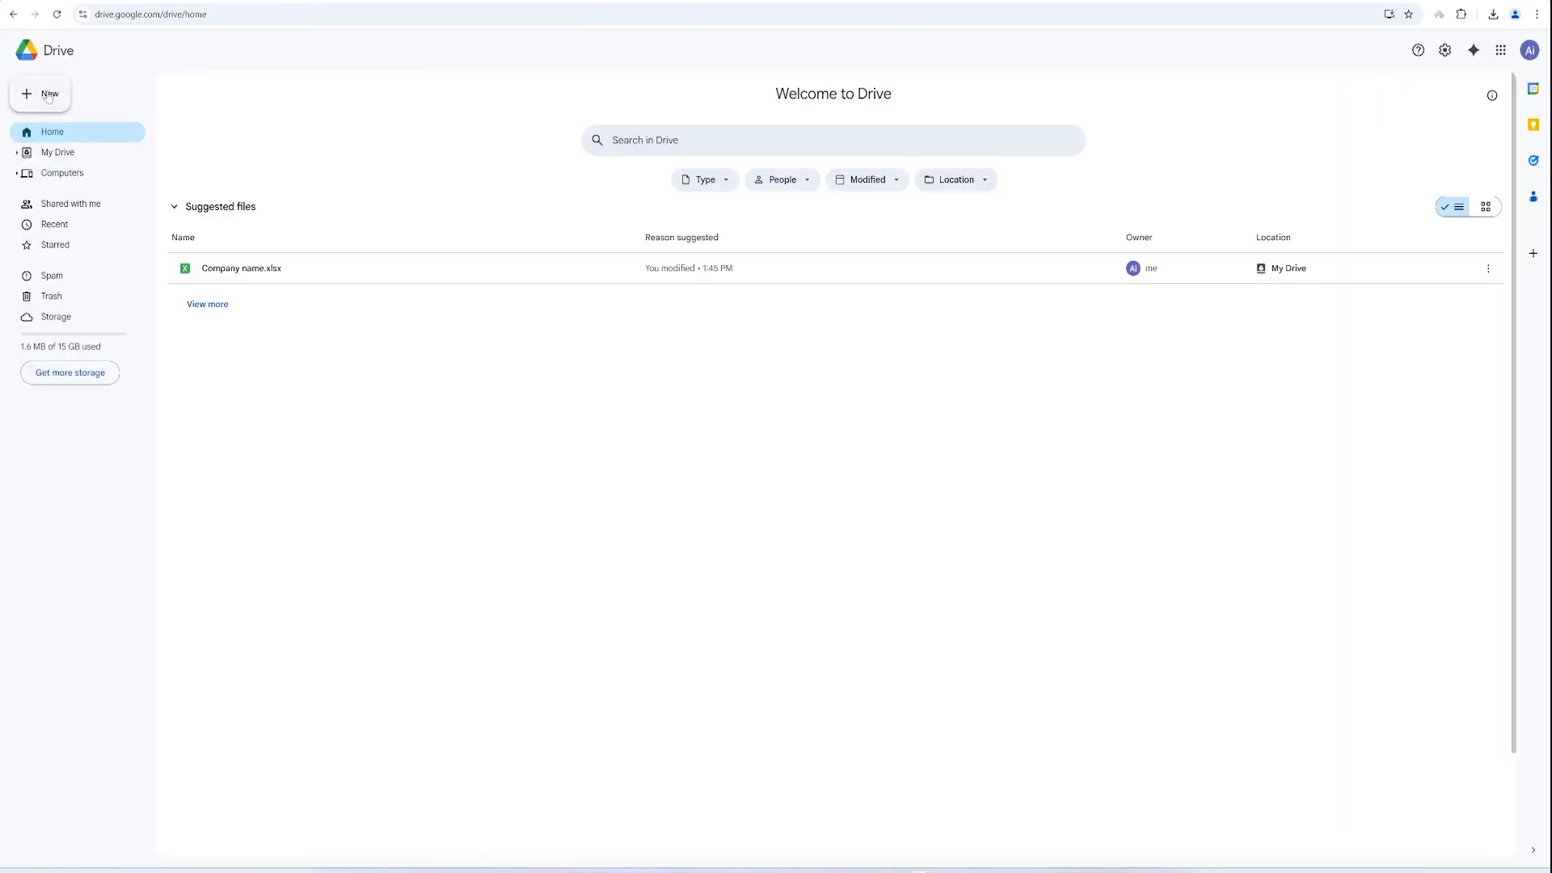
From the Drive home page, create a Google Sheets file and import the data of Company name.xlsx into it.
{"action": "left_click", "coordinate": [47, 94]}
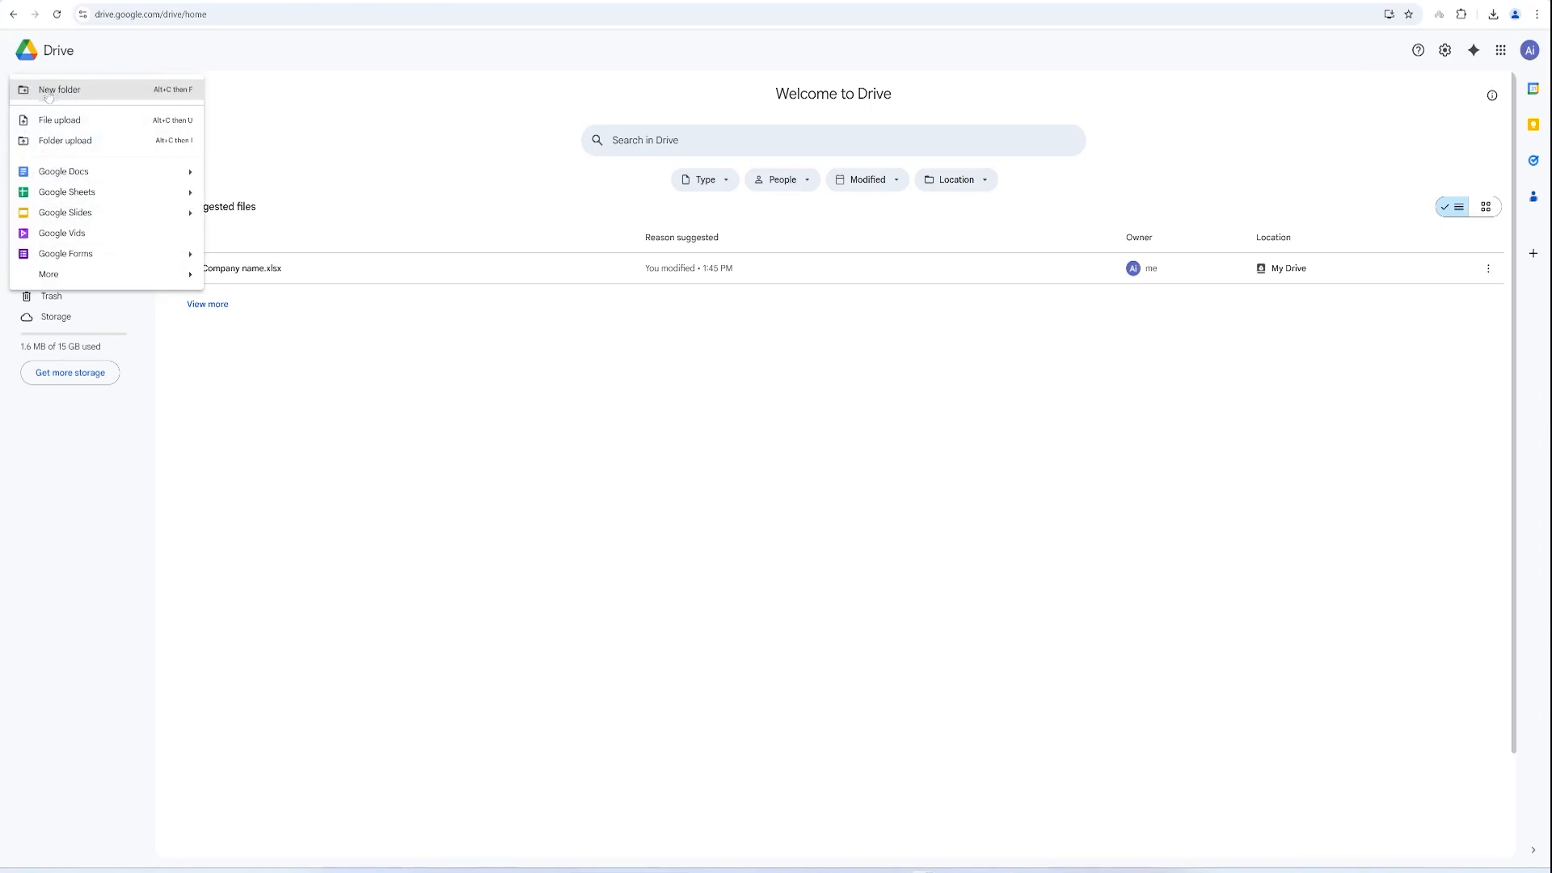
{"action": "left_click", "coordinate": [74, 194]}
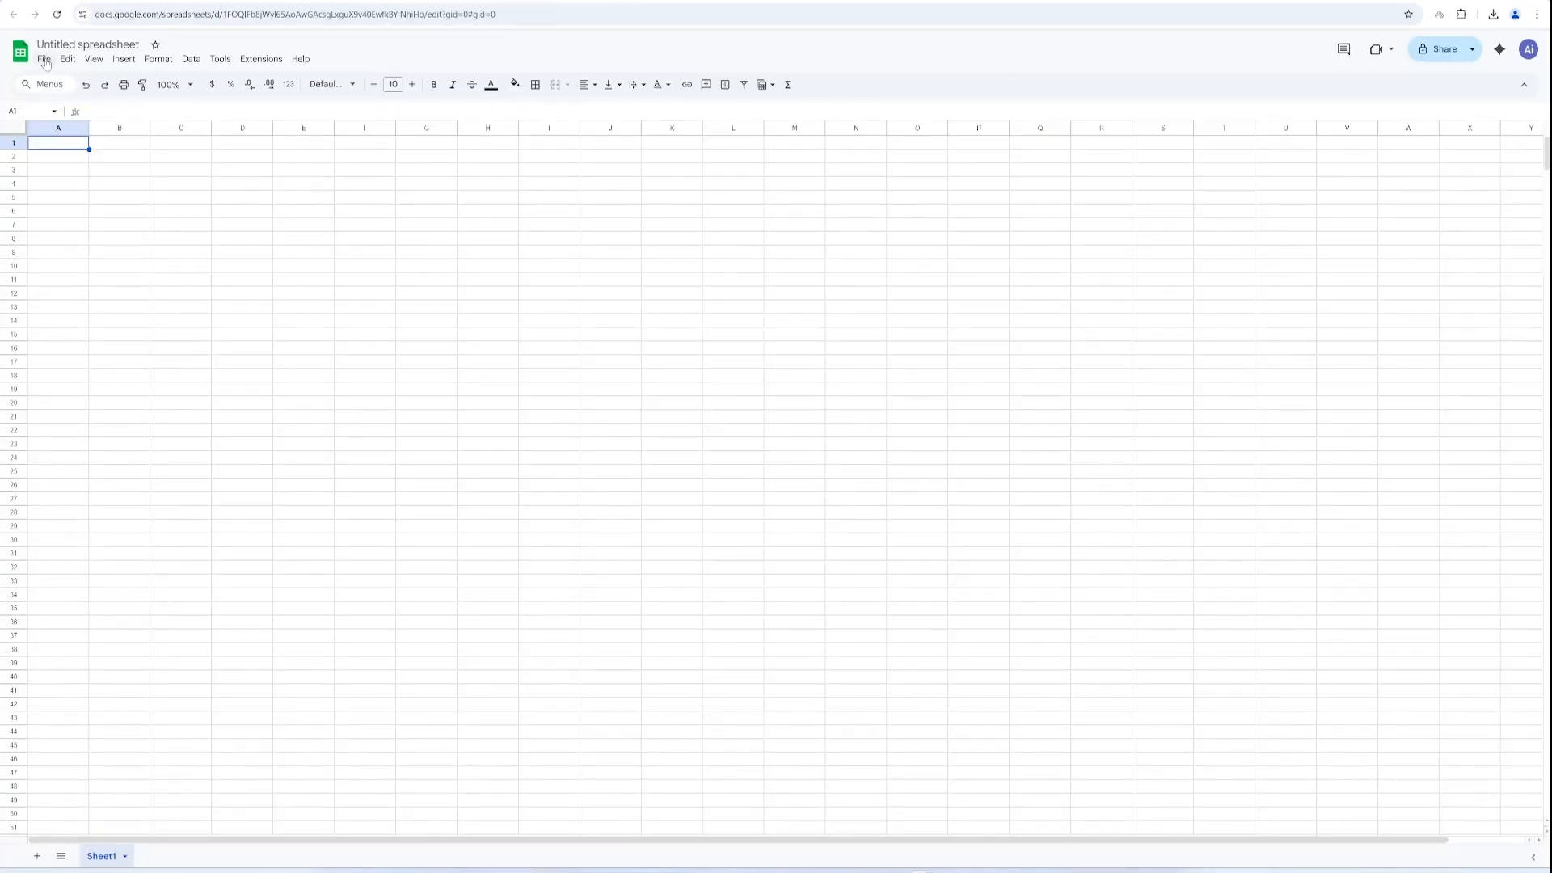
{"action": "left_click", "coordinate": [44, 59]}
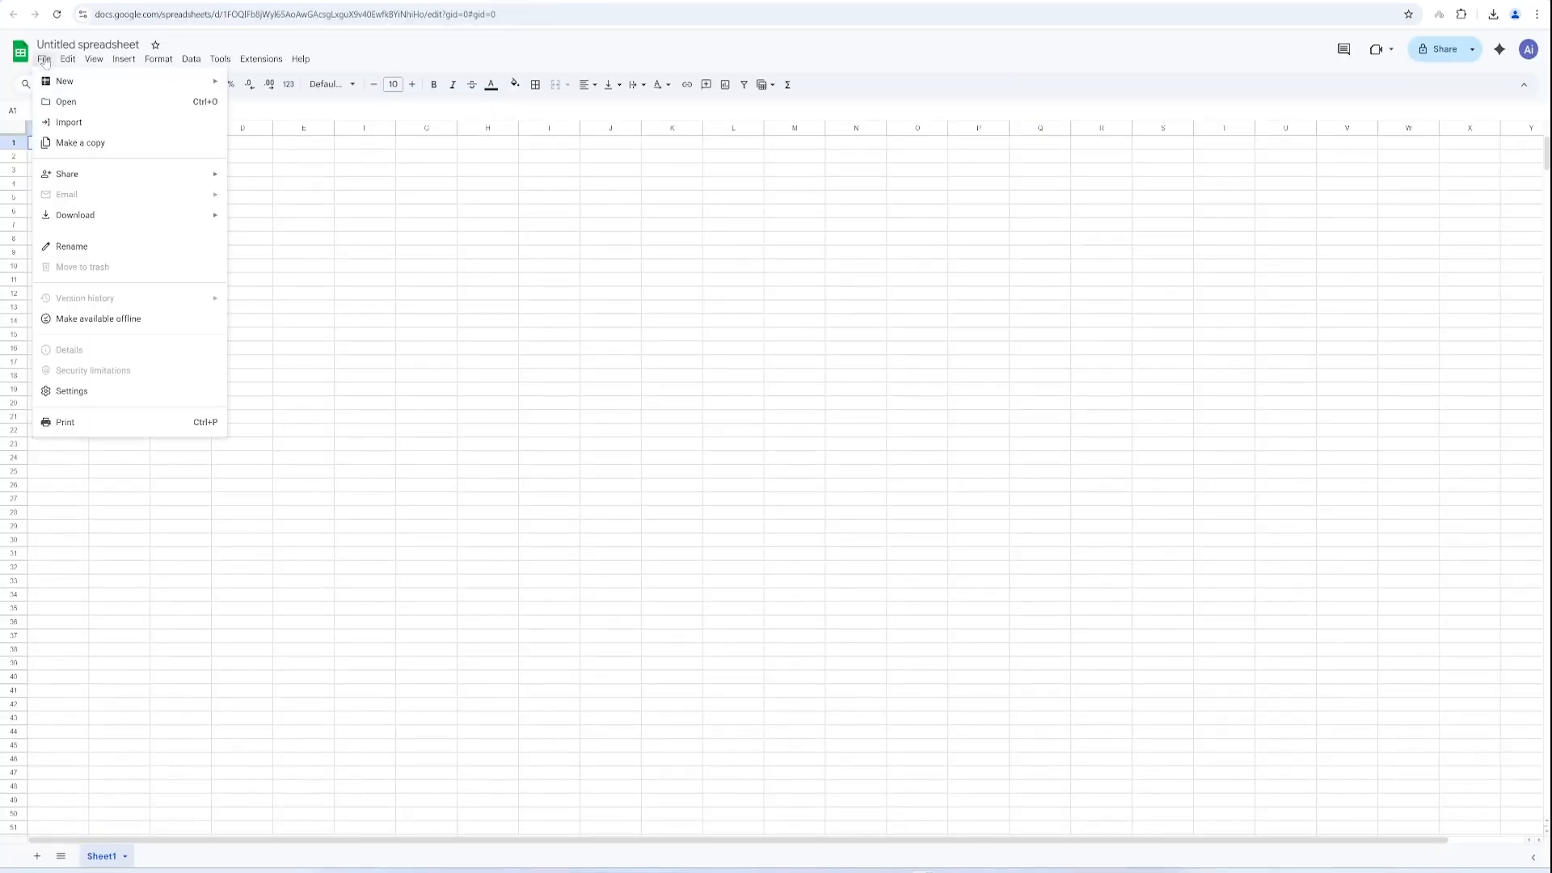
{"action": "left_click", "coordinate": [66, 120]}
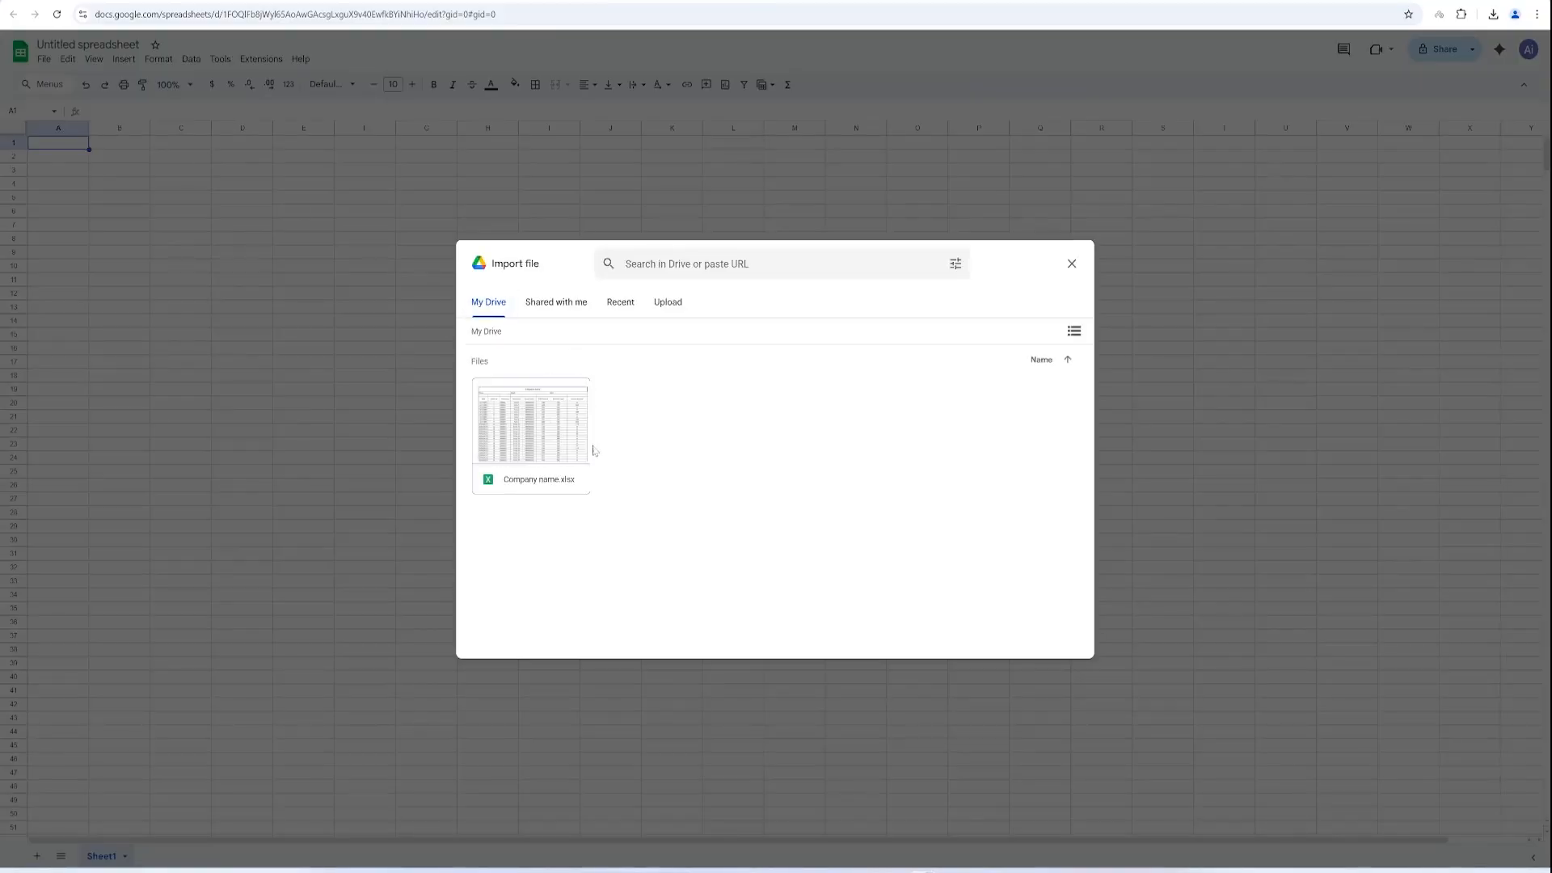
{"action": "left_click", "coordinate": [586, 429]}
{"action": "left_click", "coordinate": [1058, 644]}
{"action": "left_click", "coordinate": [826, 519]}
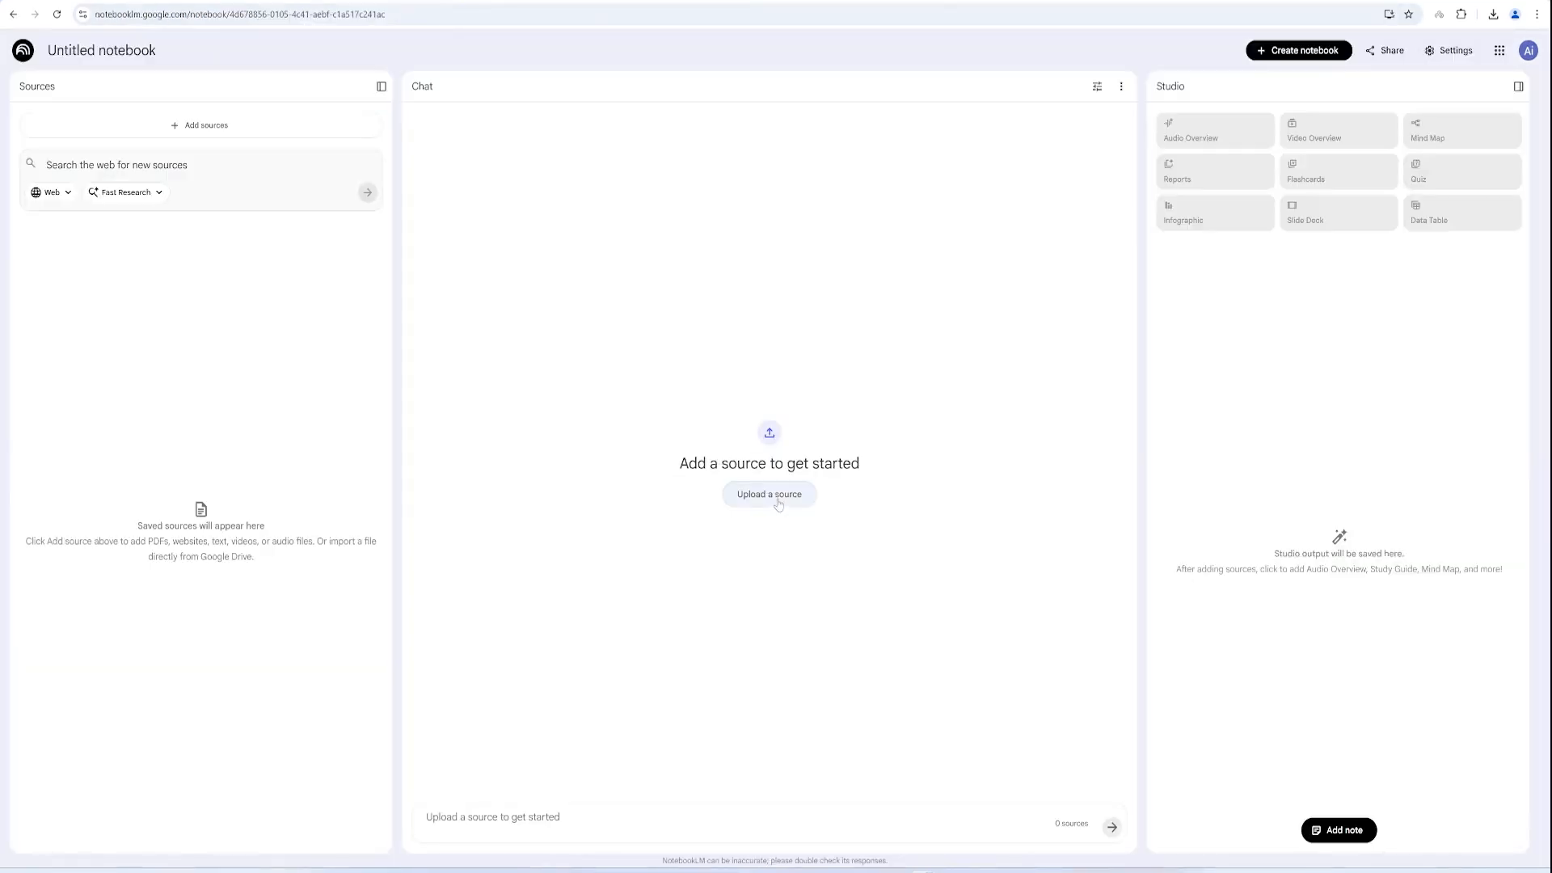
In the untitled NotebookLM notebook, add the Untitled spreadsheet from My Drive as a source.
{"action": "left_click", "coordinate": [772, 494]}
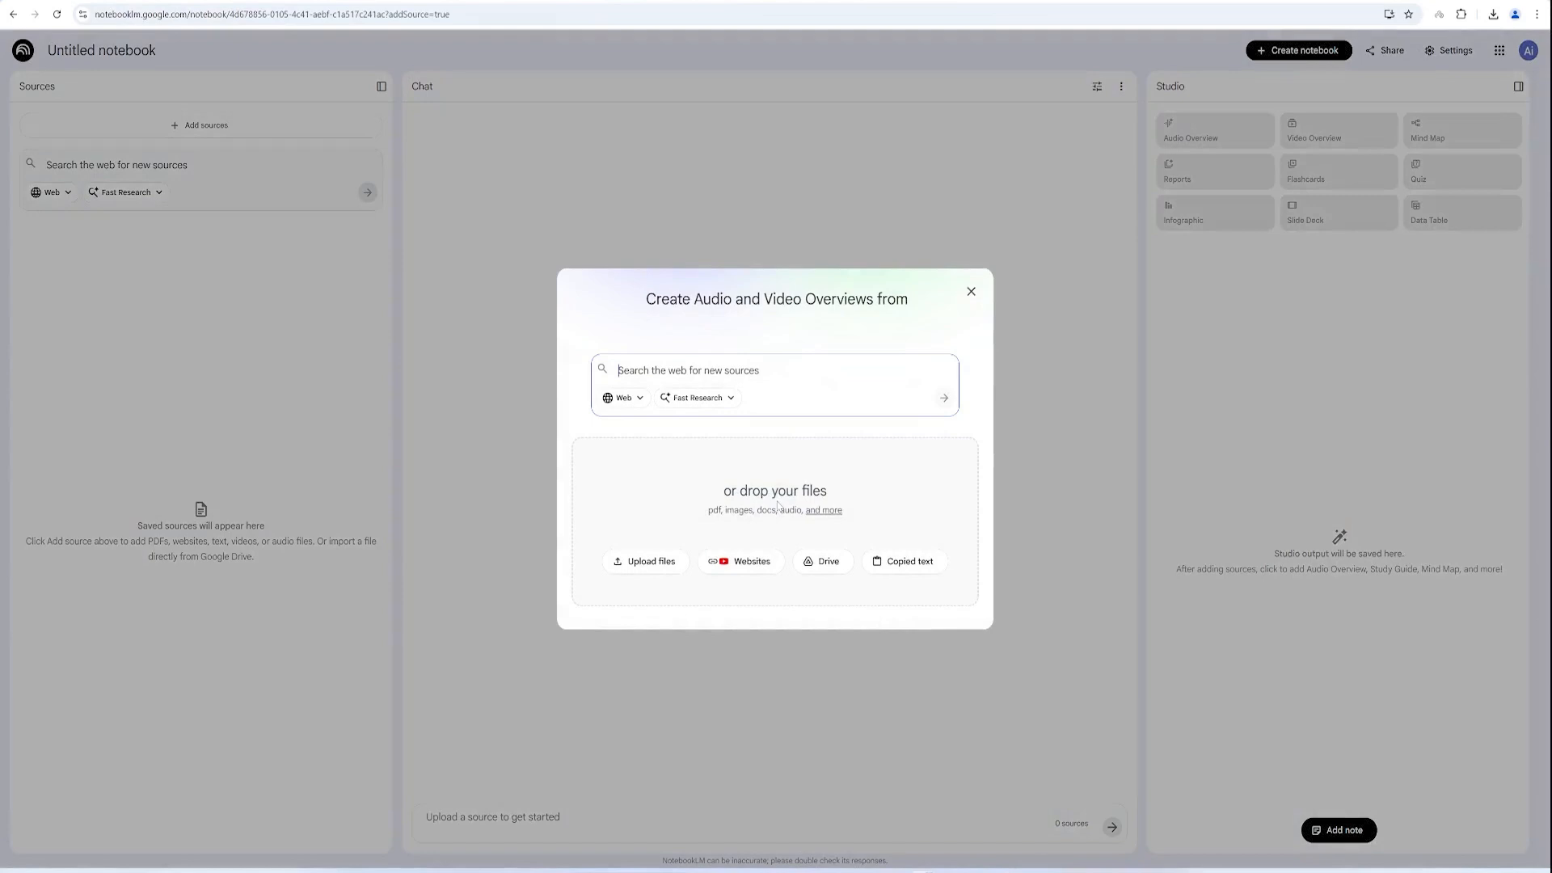
{"action": "left_click", "coordinate": [820, 562]}
{"action": "left_click", "coordinate": [306, 157]}
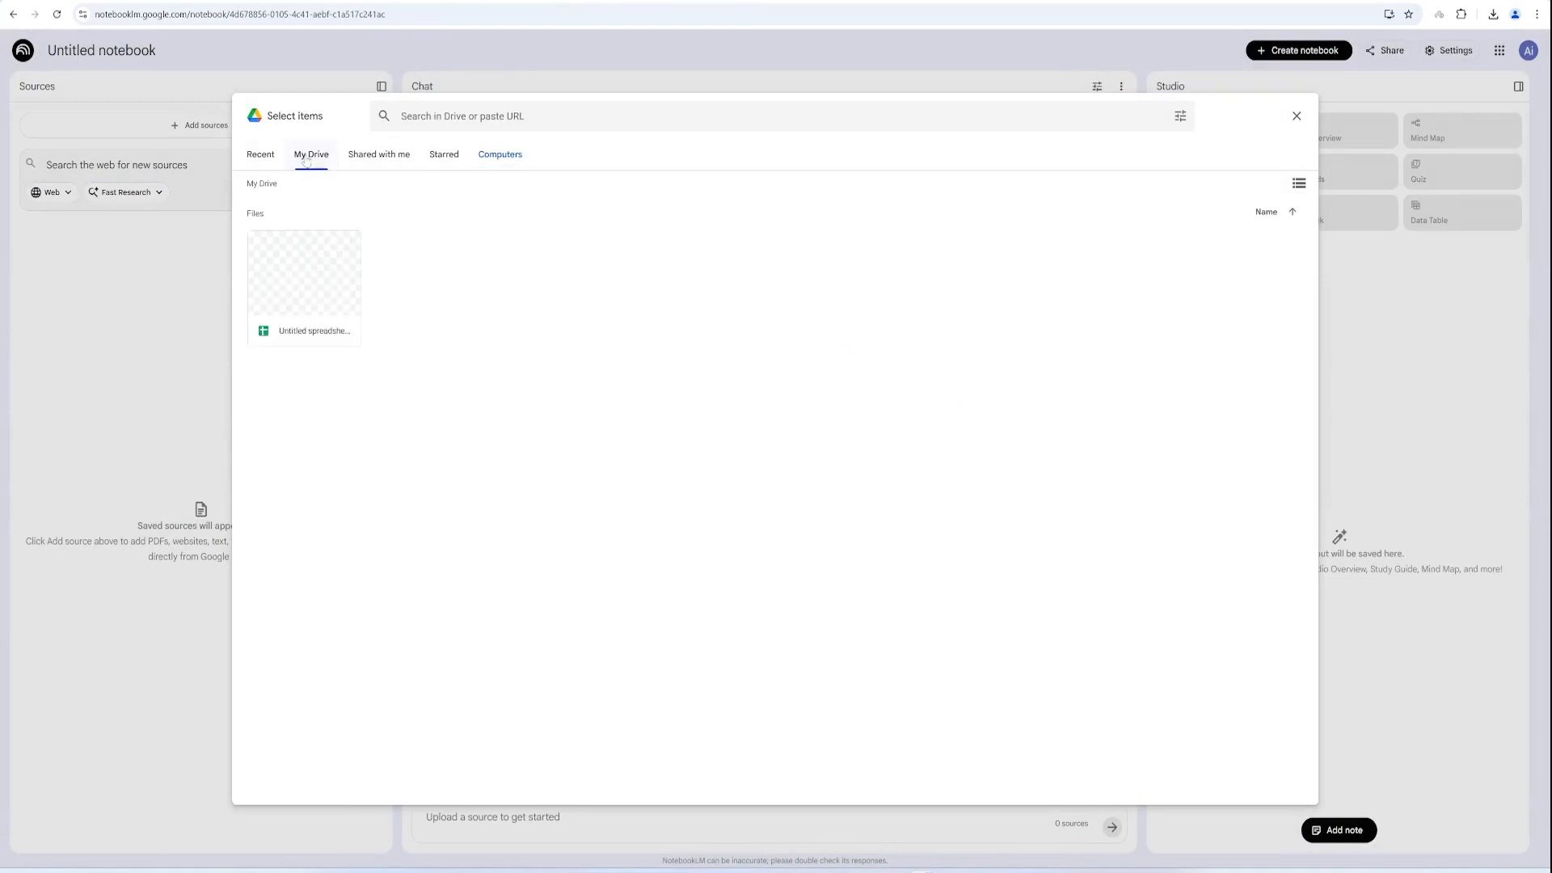
{"action": "double_click", "coordinate": [312, 279]}
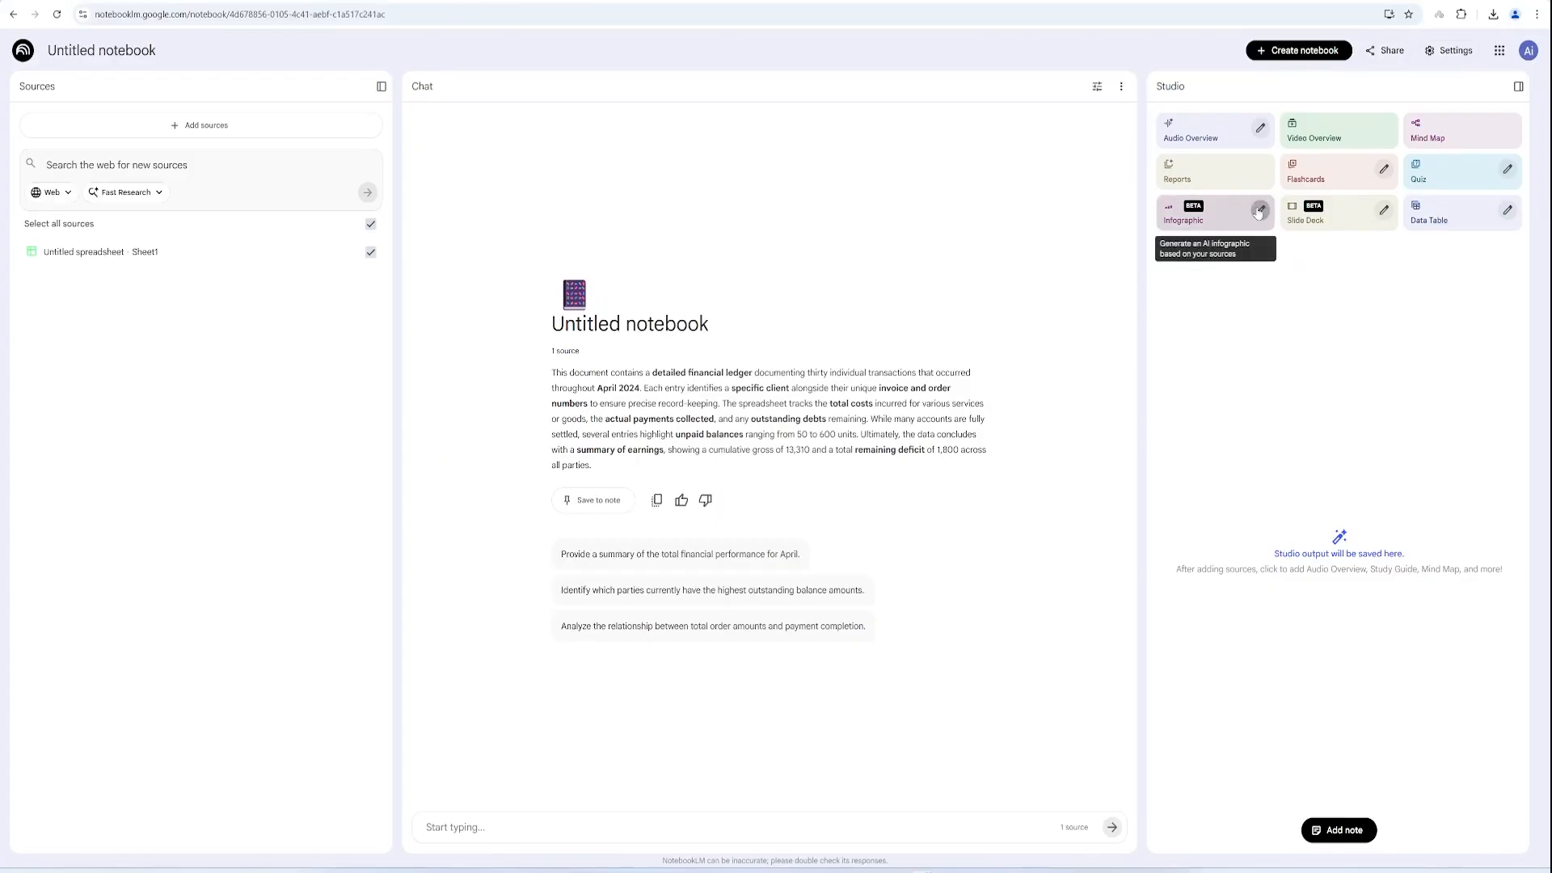
Customize a new infographic, keeping English as the language and setting the level of detail to Detailed.
{"action": "left_click", "coordinate": [1259, 212]}
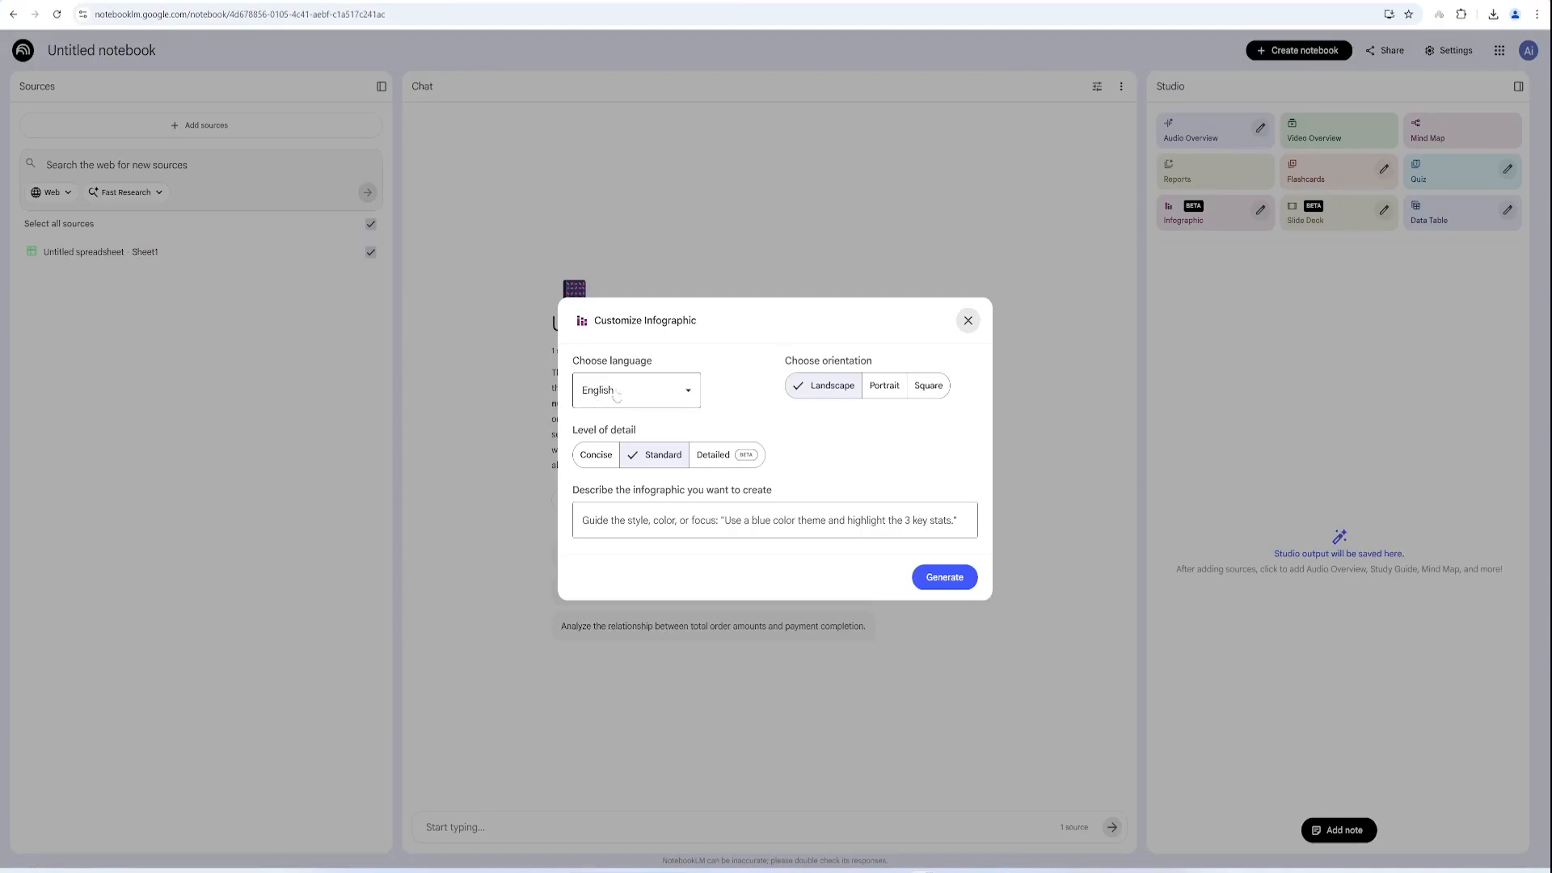
{"action": "left_click", "coordinate": [683, 396]}
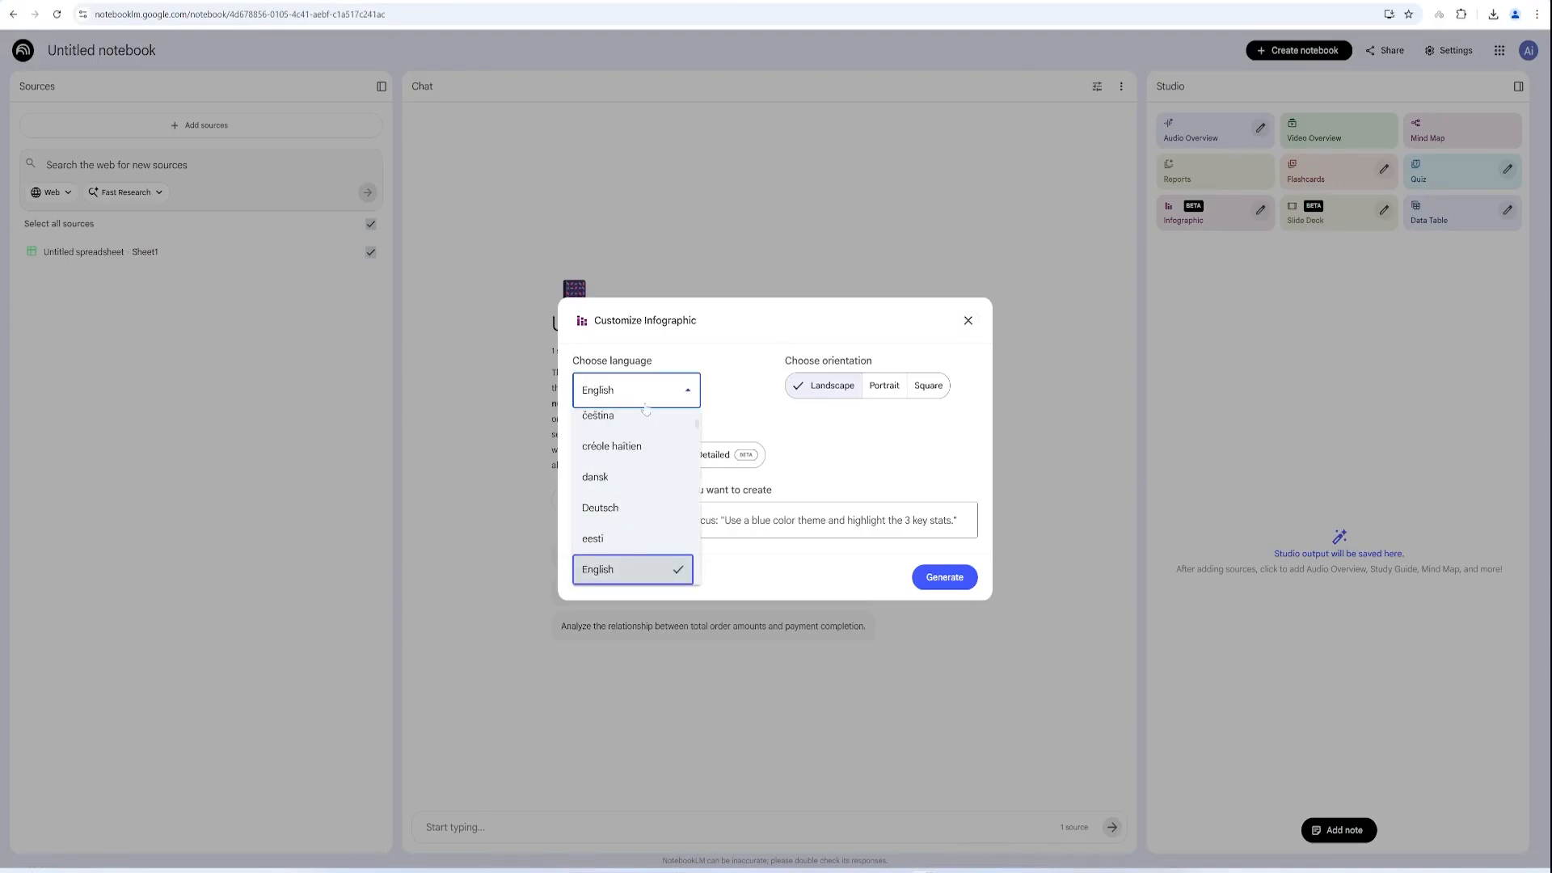
{"action": "left_click", "coordinate": [656, 394]}
{"action": "left_click", "coordinate": [716, 461]}
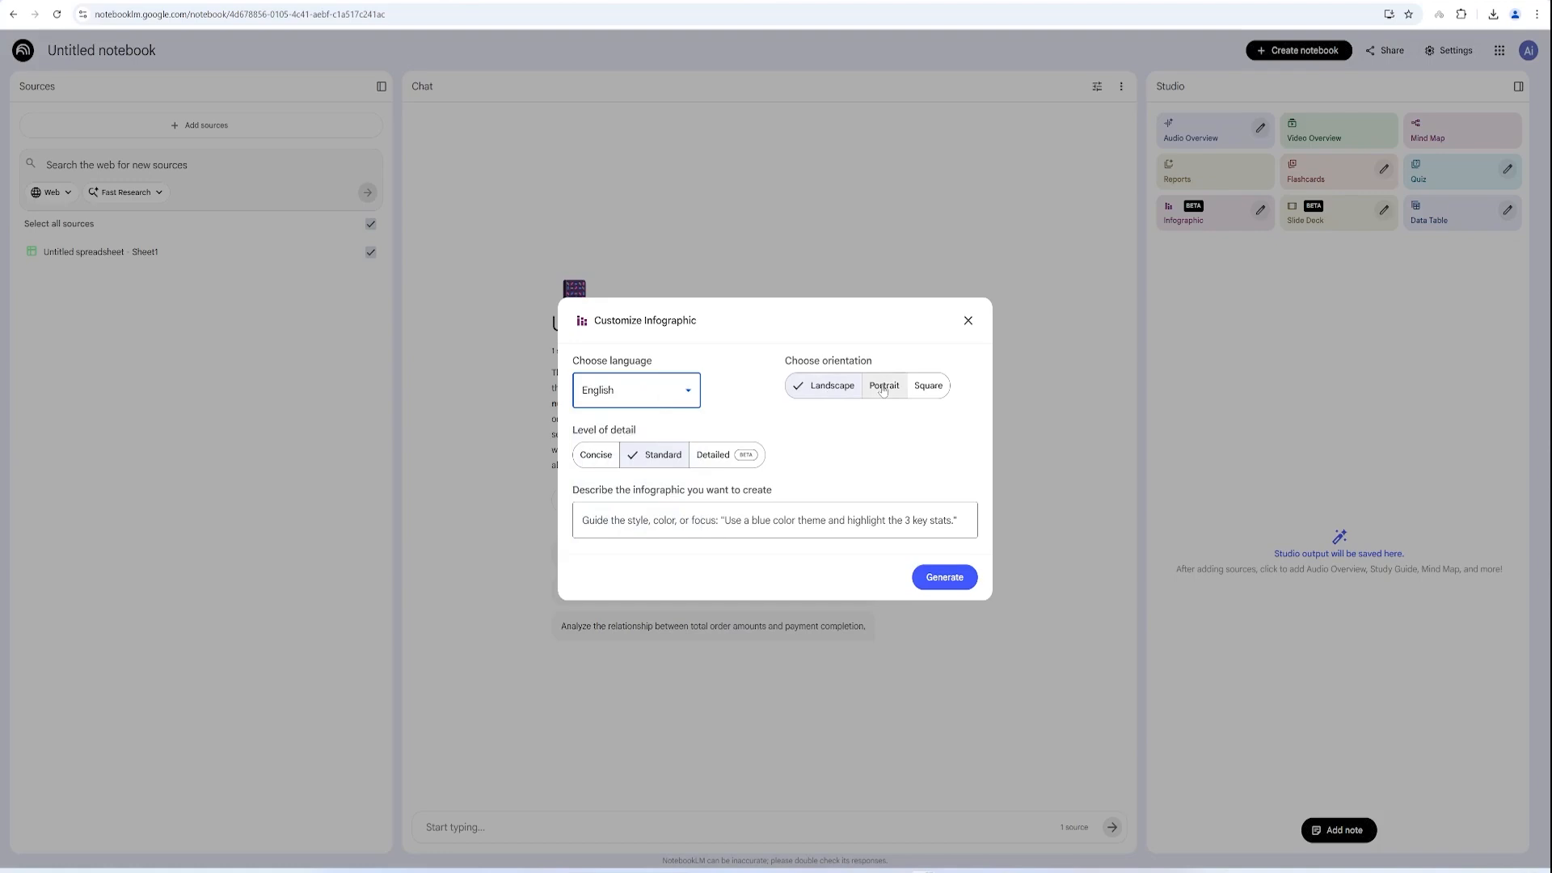
{"action": "left_click", "coordinate": [716, 461]}
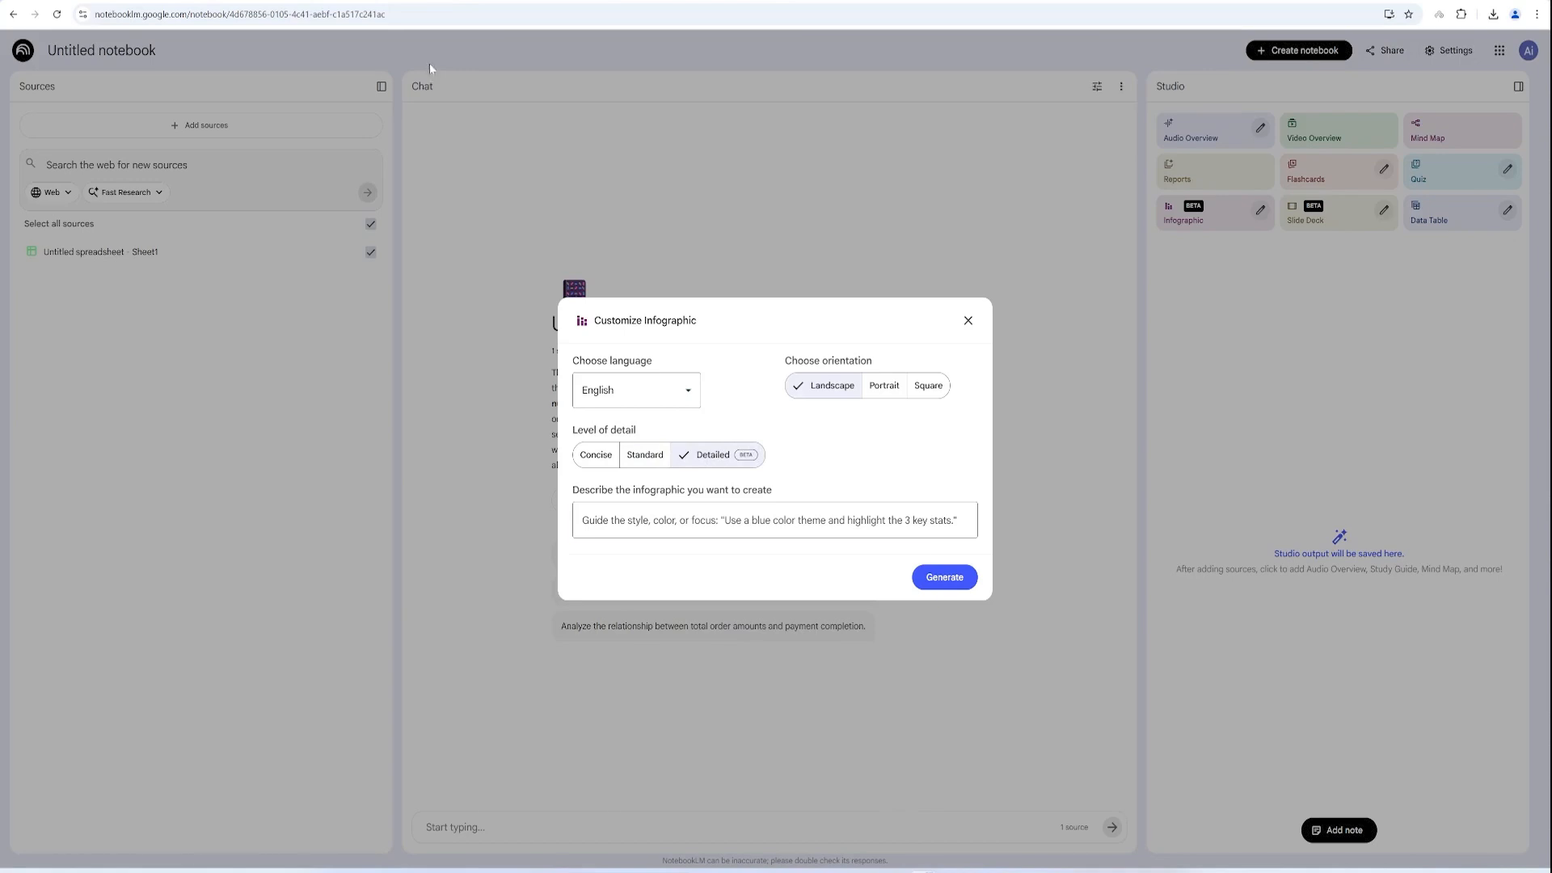
Generate the infographic as a data report explaining monthly sales movement, key performance indicators, and the most popular products.
{"action": "left_click", "coordinate": [774, 519]}
{"action": "type", "text": "generate a data report explaining monthly sales movement, key performance indicators, and the most popular products."}
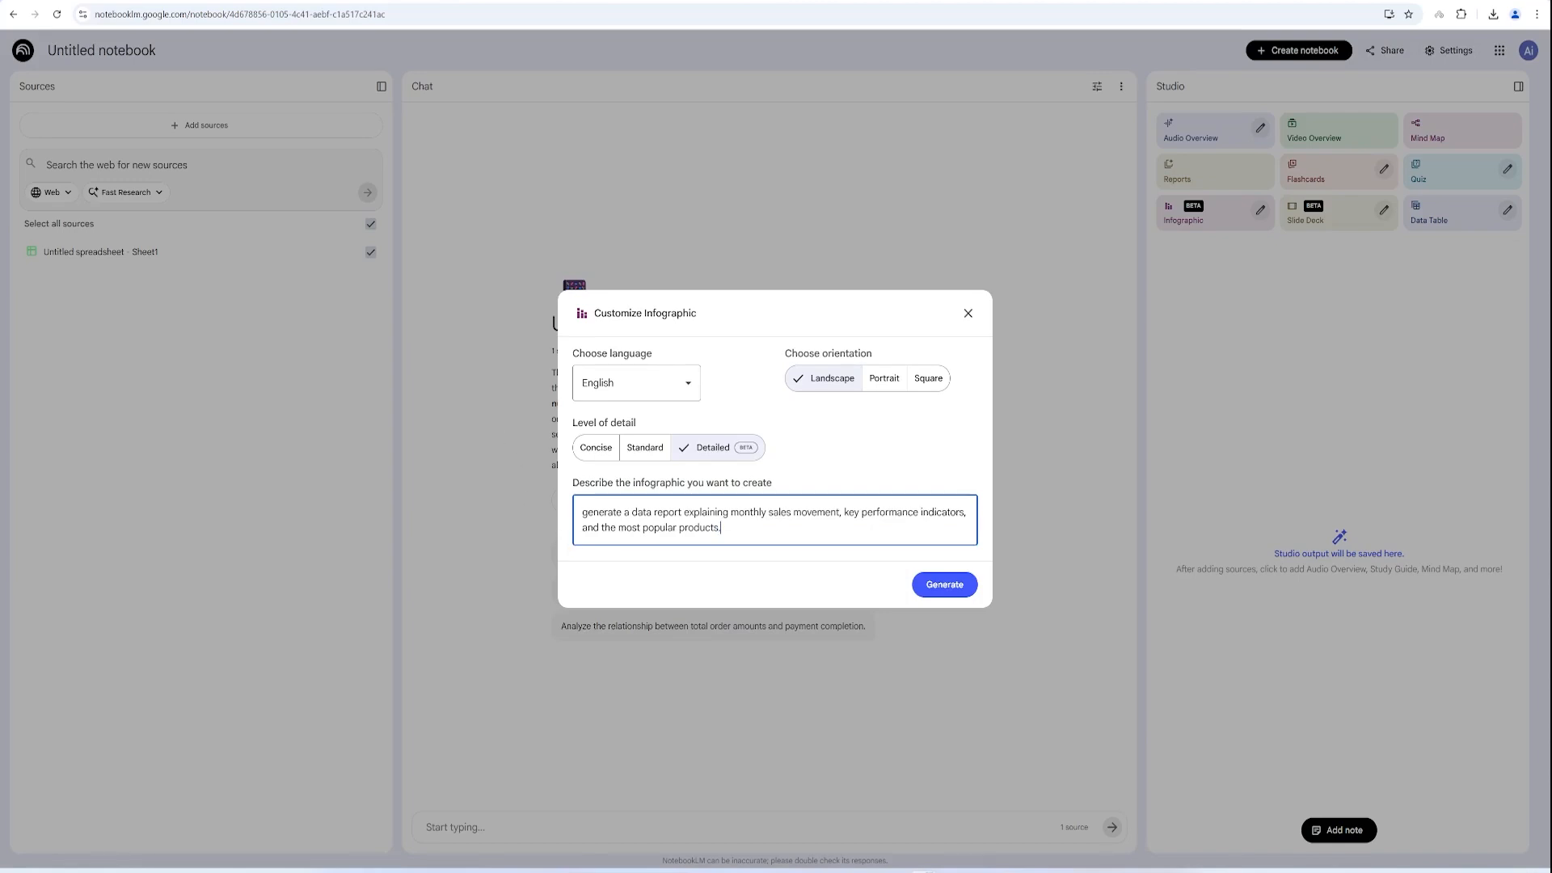
{"action": "left_click", "coordinate": [938, 587]}
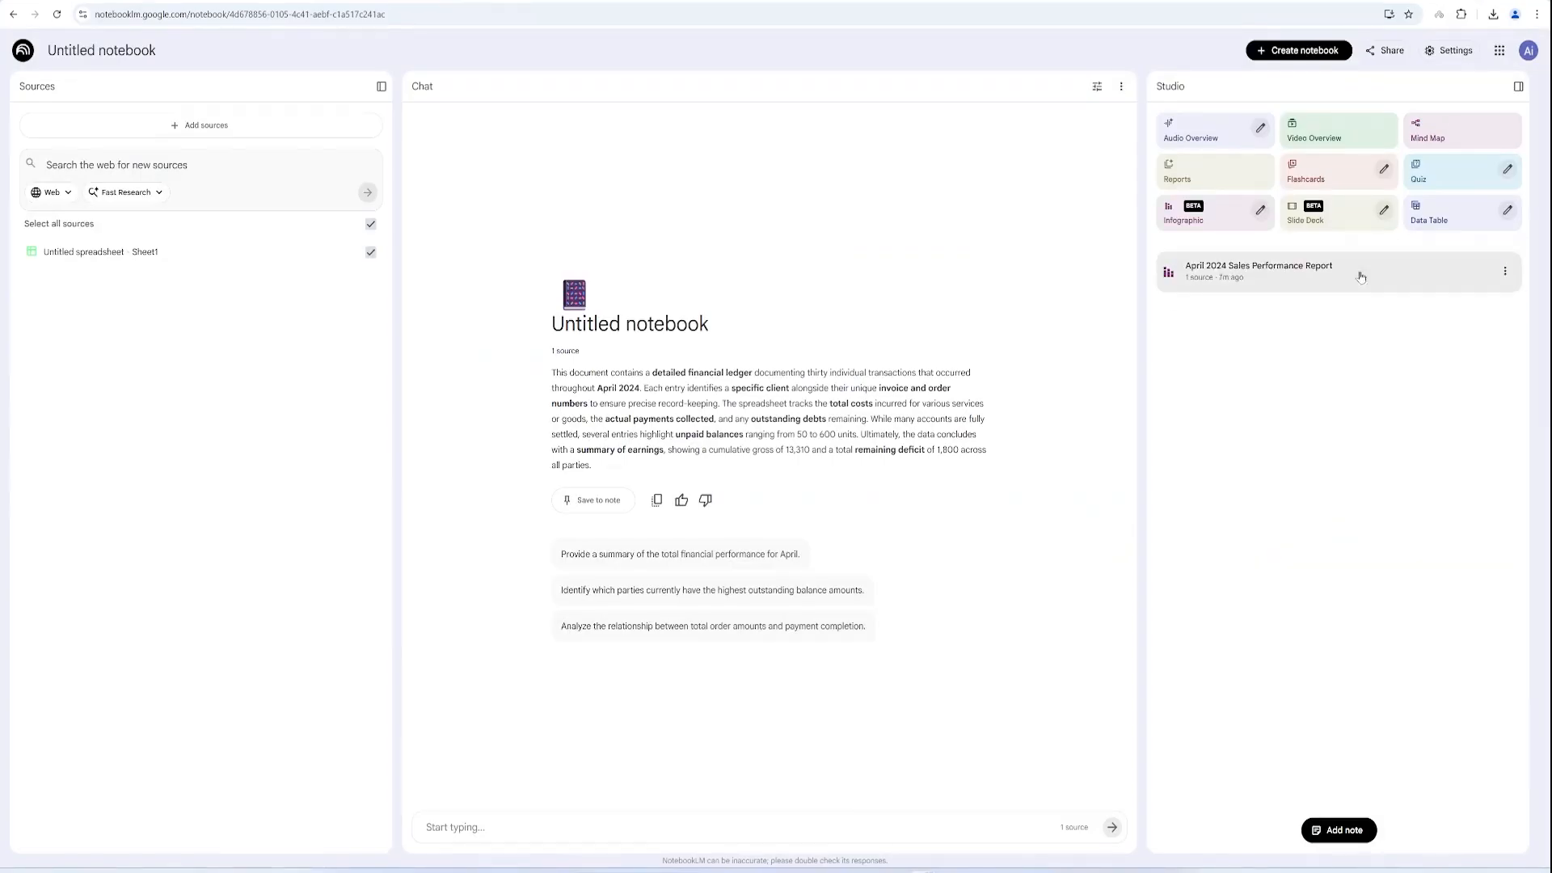
View the generated April 2024 Sales Performance Report infographic and close it.
{"action": "left_click", "coordinate": [1263, 269]}
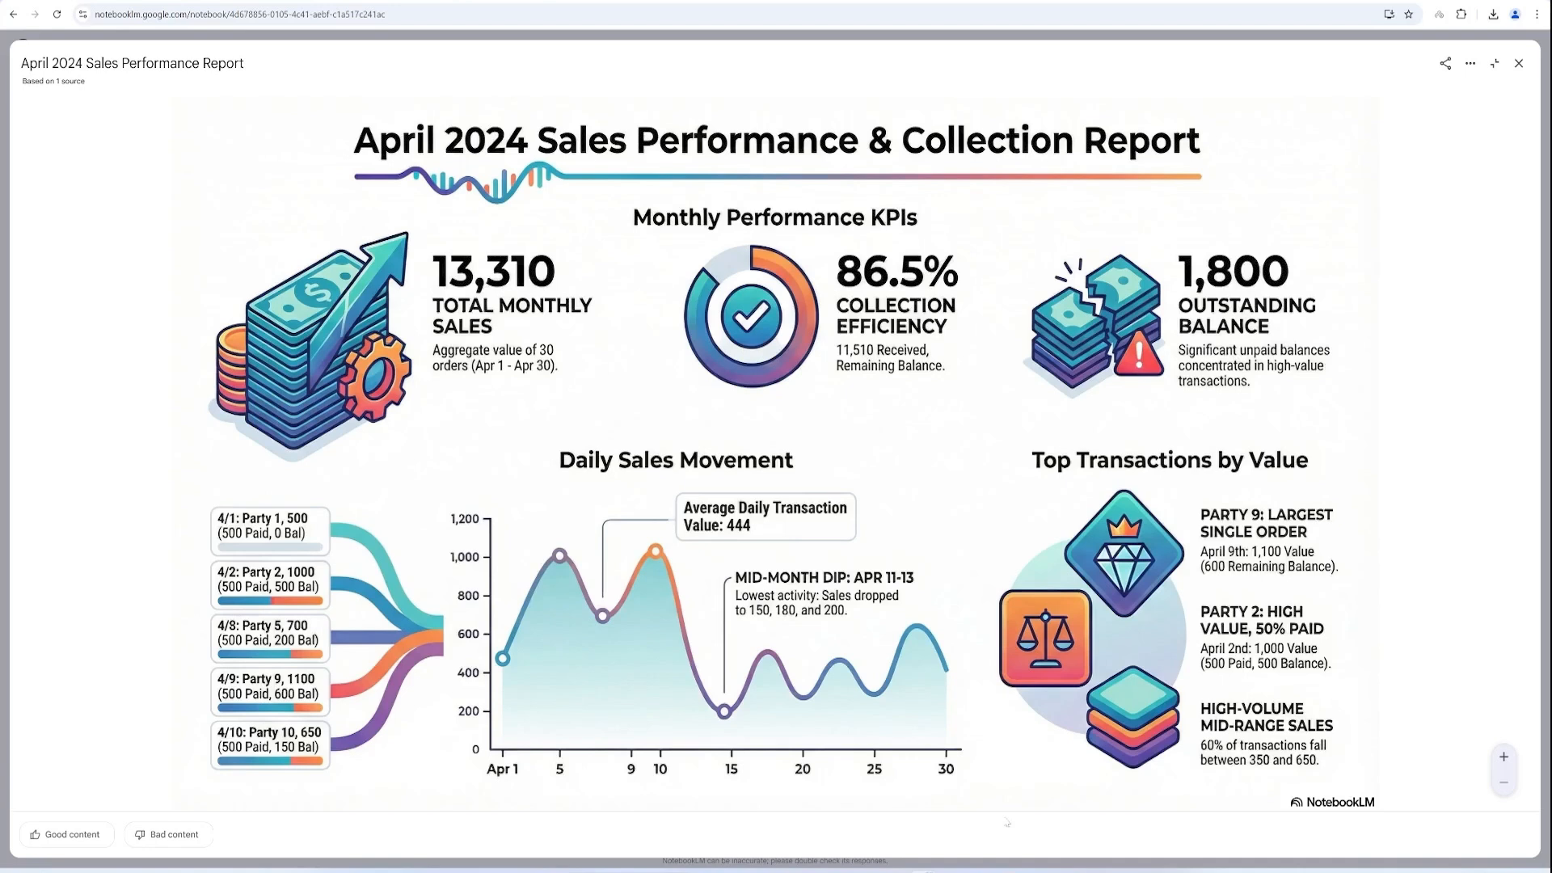
{"action": "key", "text": "Escape"}
Generate a Detailed Deck in English, requesting an analytical report on sales growth and performance indicators with advanced data visualizations.
{"action": "left_click", "coordinate": [1385, 210]}
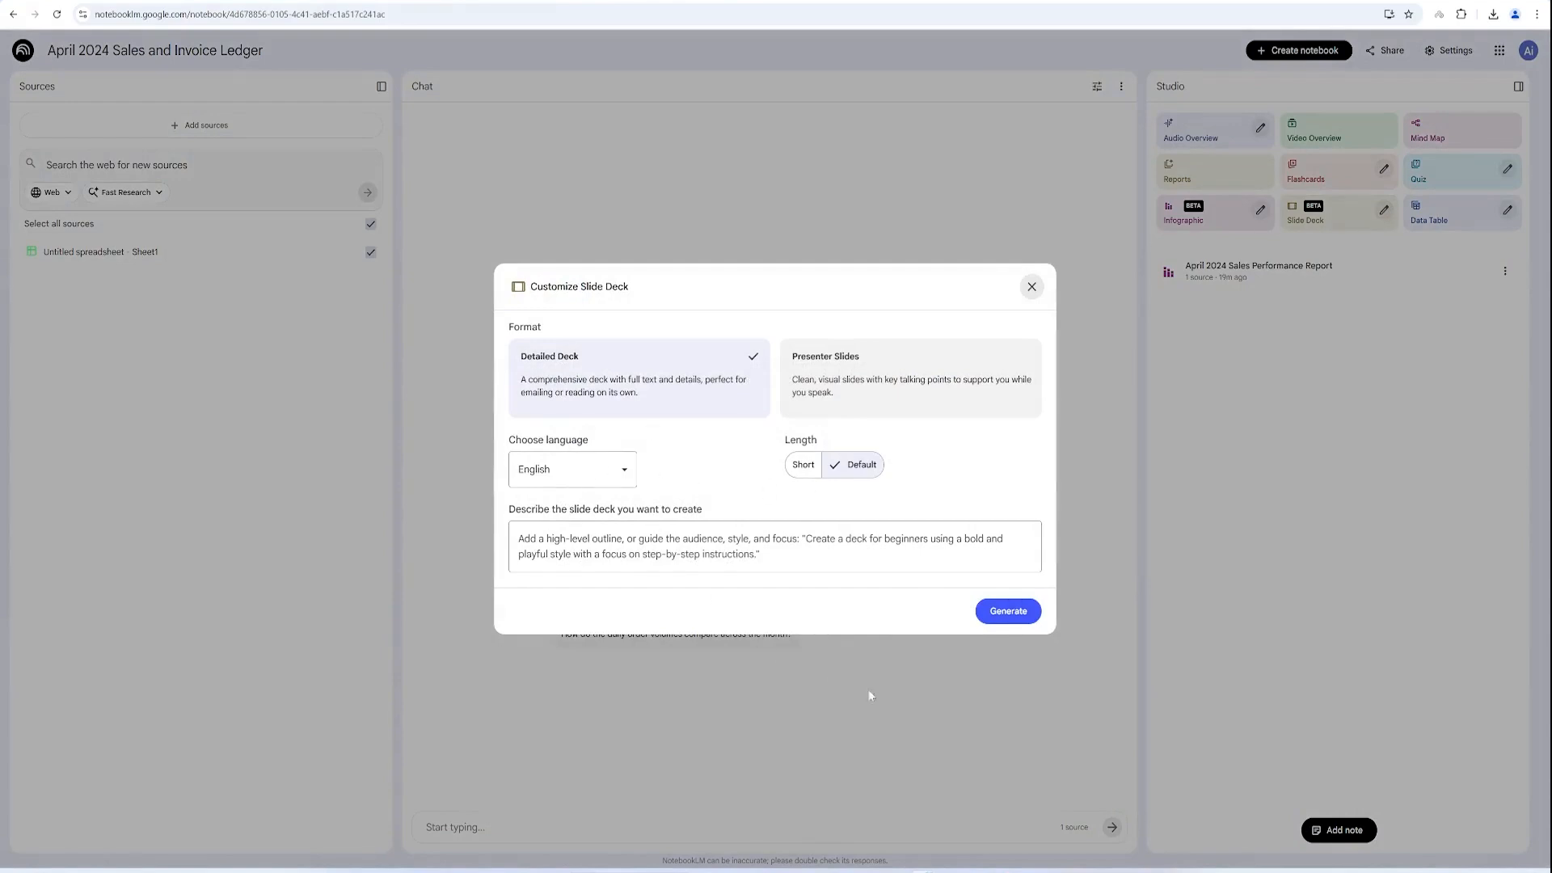
{"action": "left_click", "coordinate": [808, 548]}
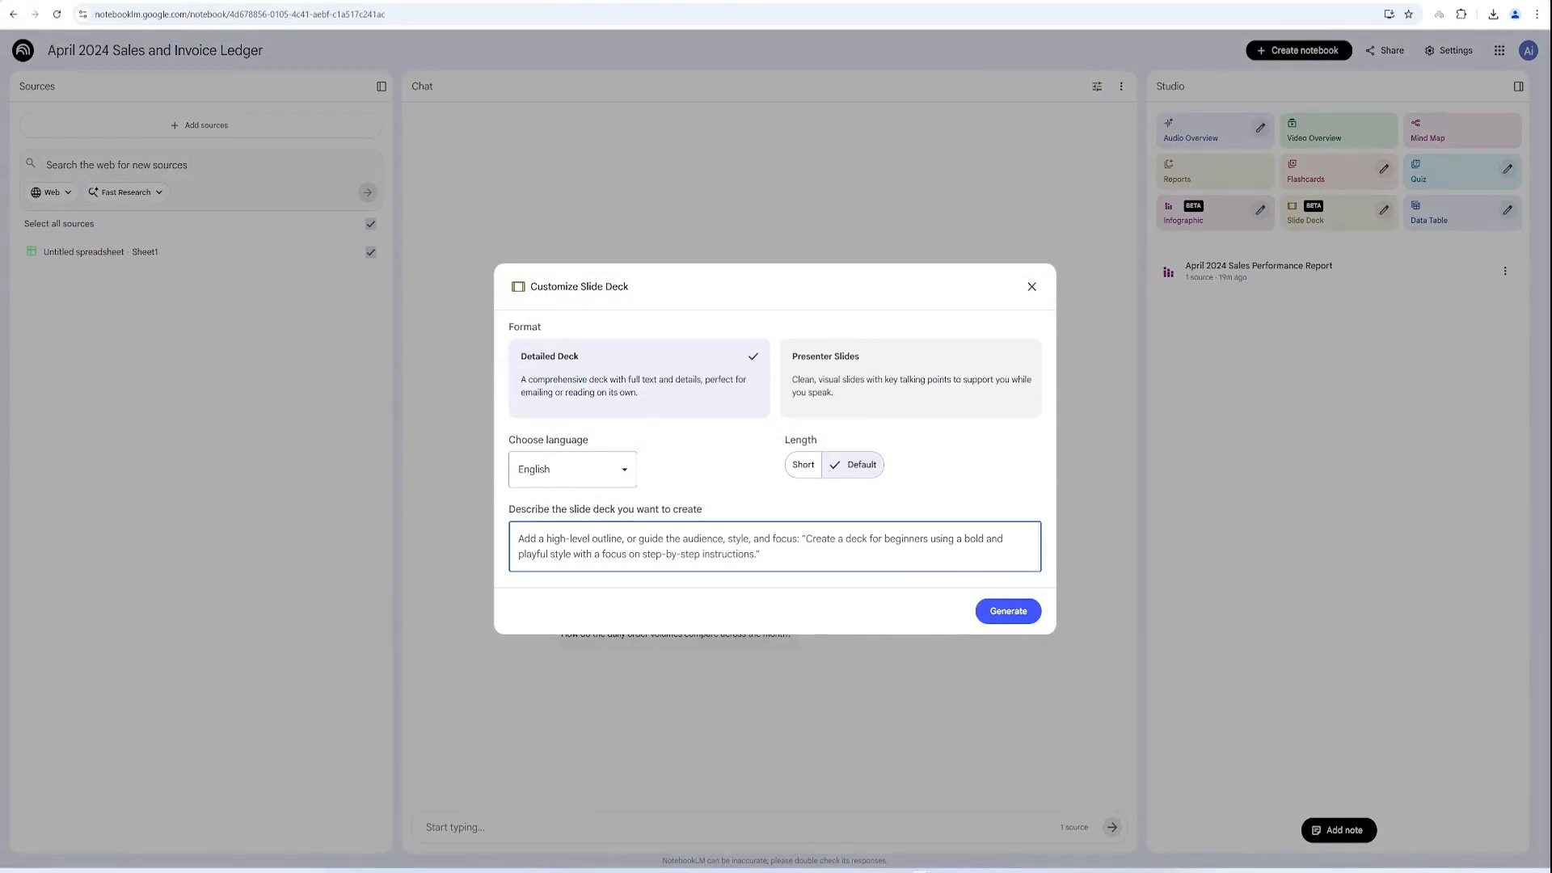
{"action": "type", "text": "I requested an analytical report on sales growth and performance indicators, using advanced data visualizations to simplify complex information and support decision-making.  The goal here is to make sure that anyone reviewing the slides can confidently make decisions based on the data."}
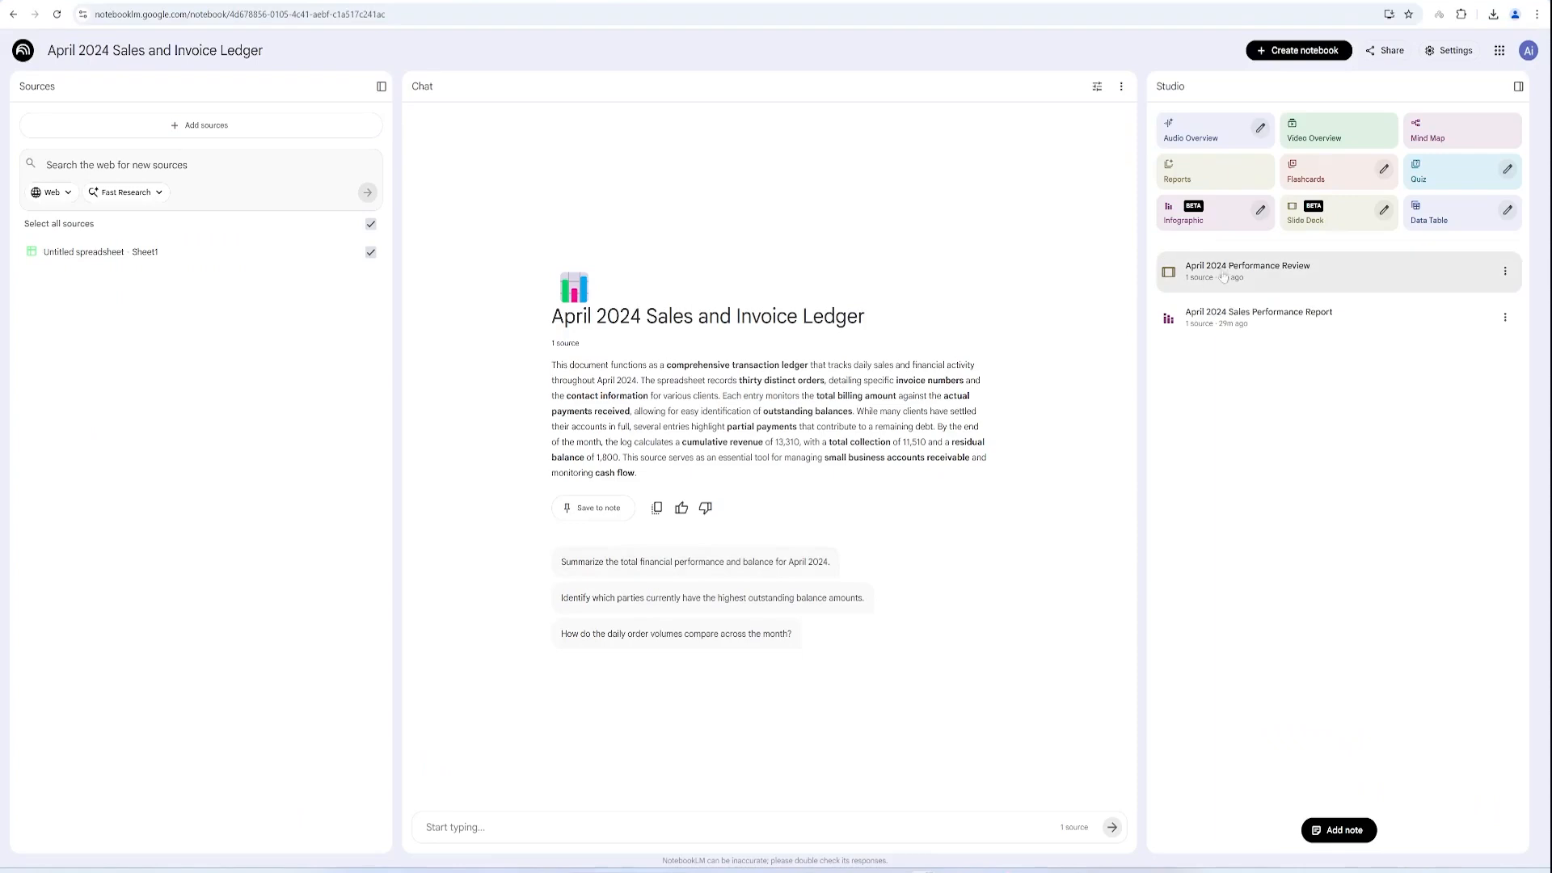
Open the April 2024 Performance Review slide deck in expanded view and examine slides 2 through 8.
{"action": "left_click", "coordinate": [1235, 272]}
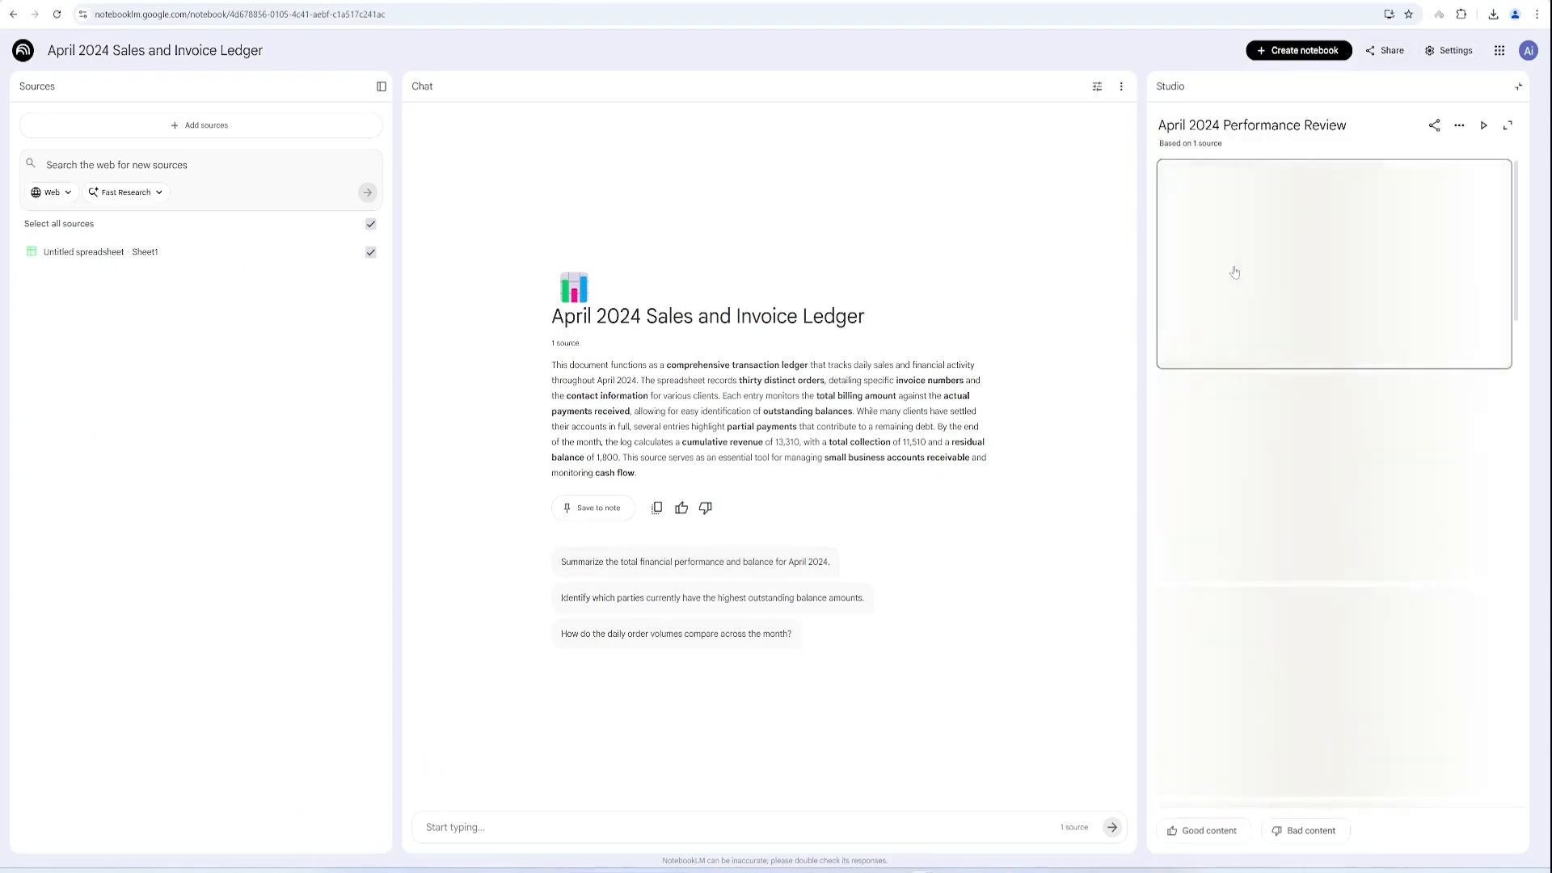
{"action": "scroll", "coordinate": [1236, 272], "scroll_direction": "down", "scroll_amount": 1}
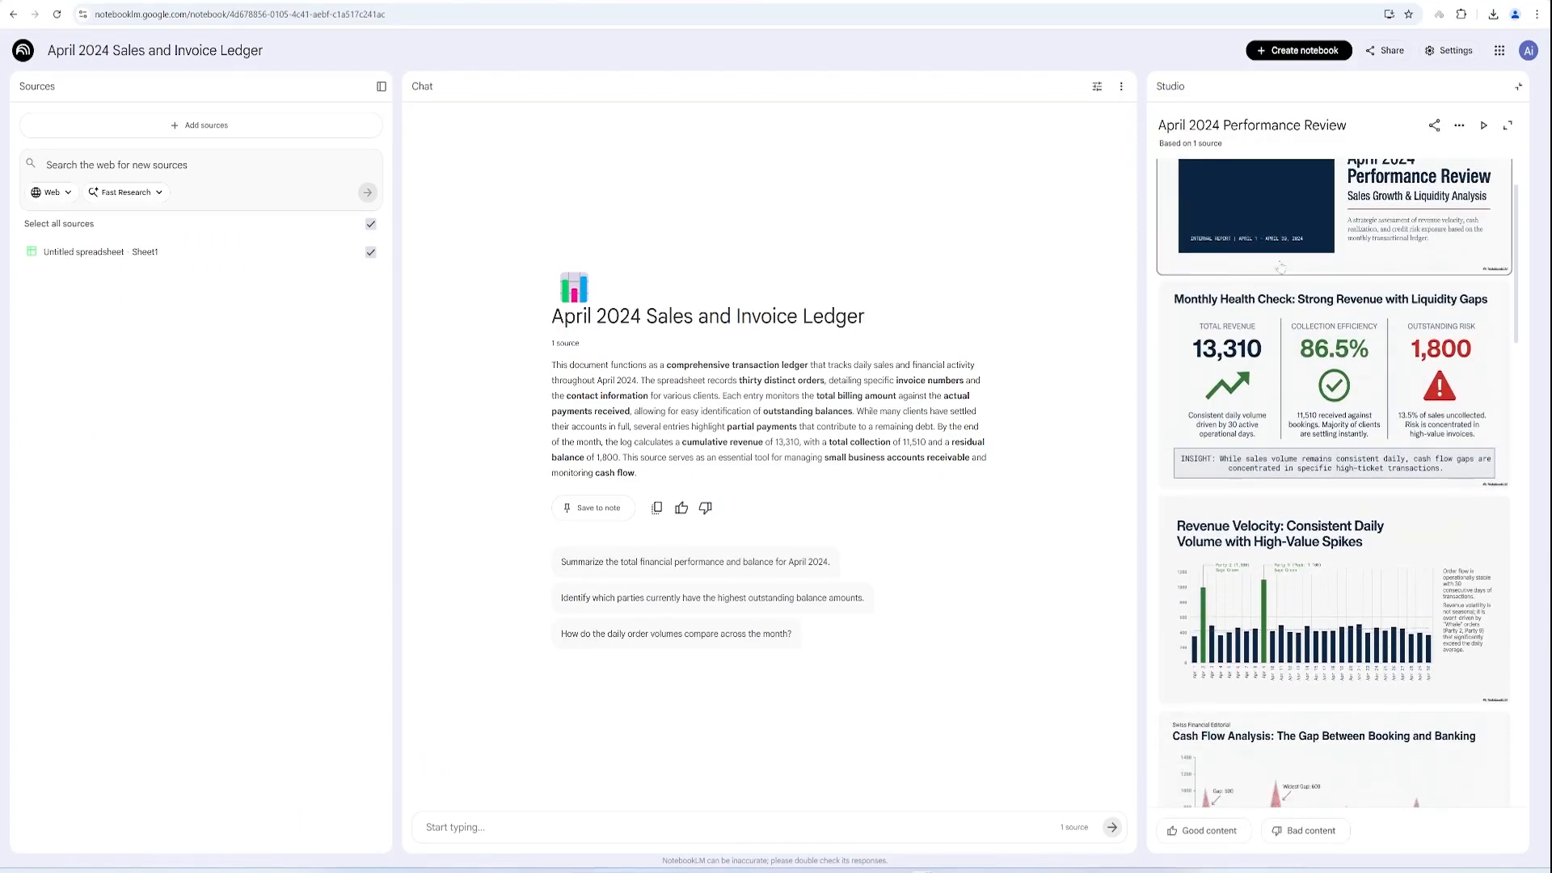
{"action": "left_click", "coordinate": [1506, 128]}
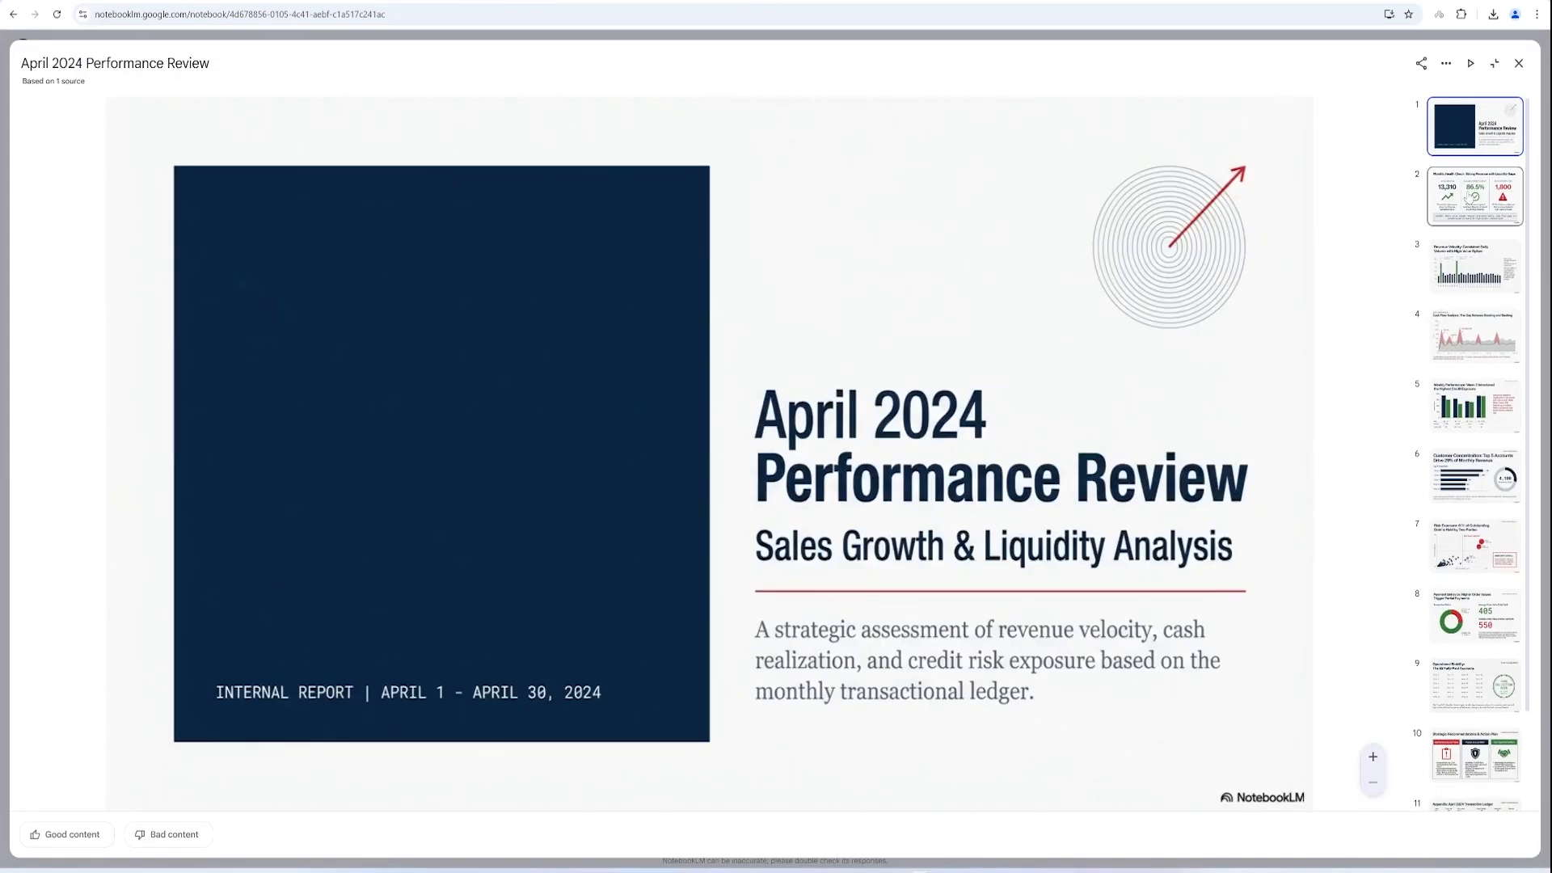
{"action": "left_click", "coordinate": [1467, 198]}
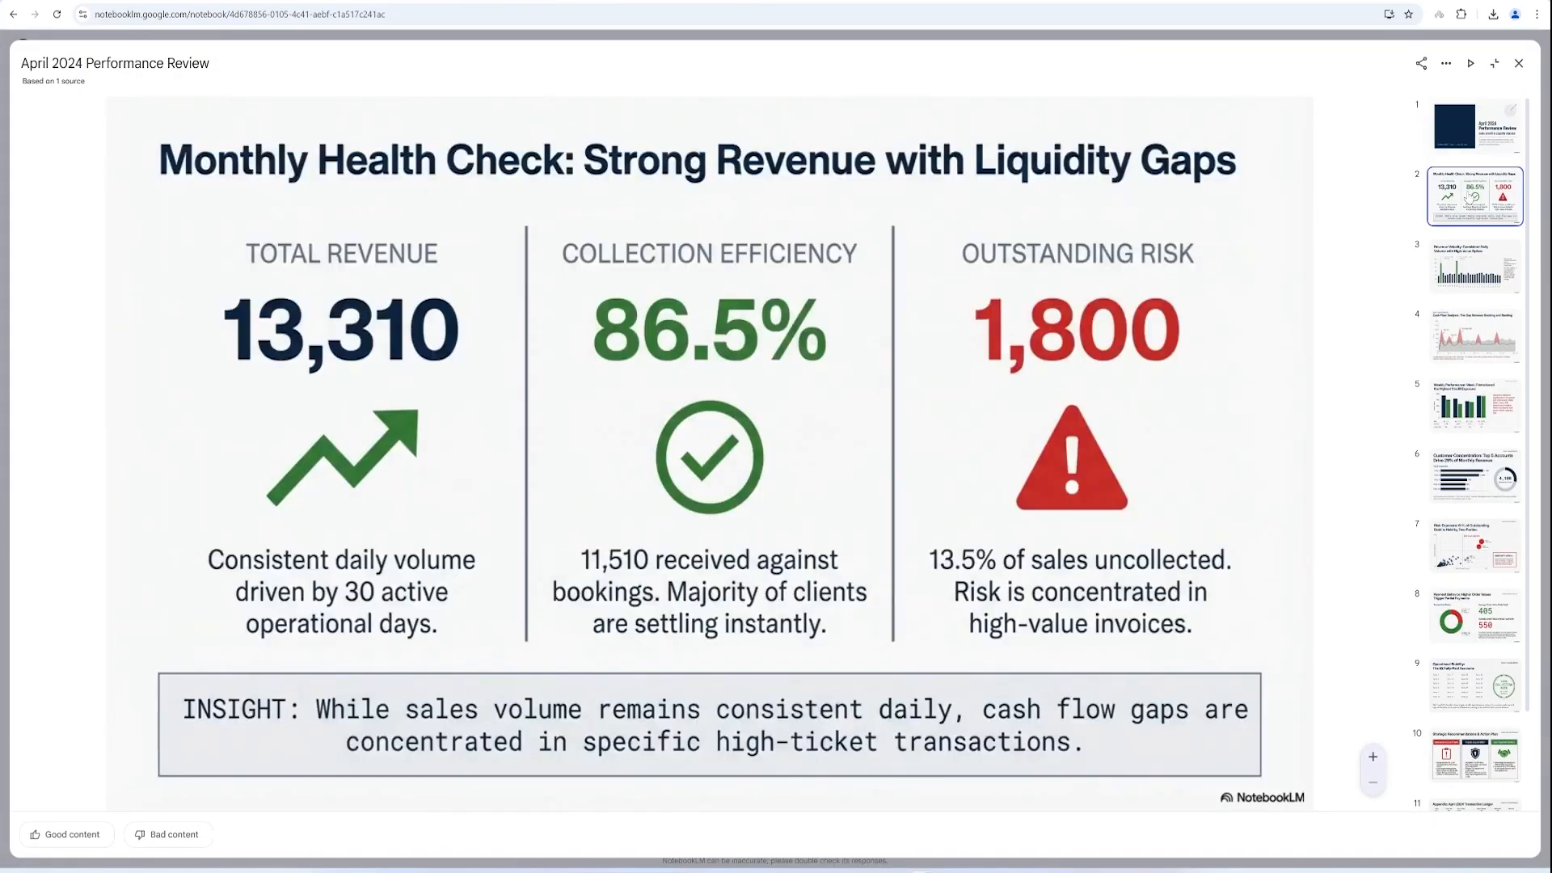
{"action": "left_click", "coordinate": [1459, 274]}
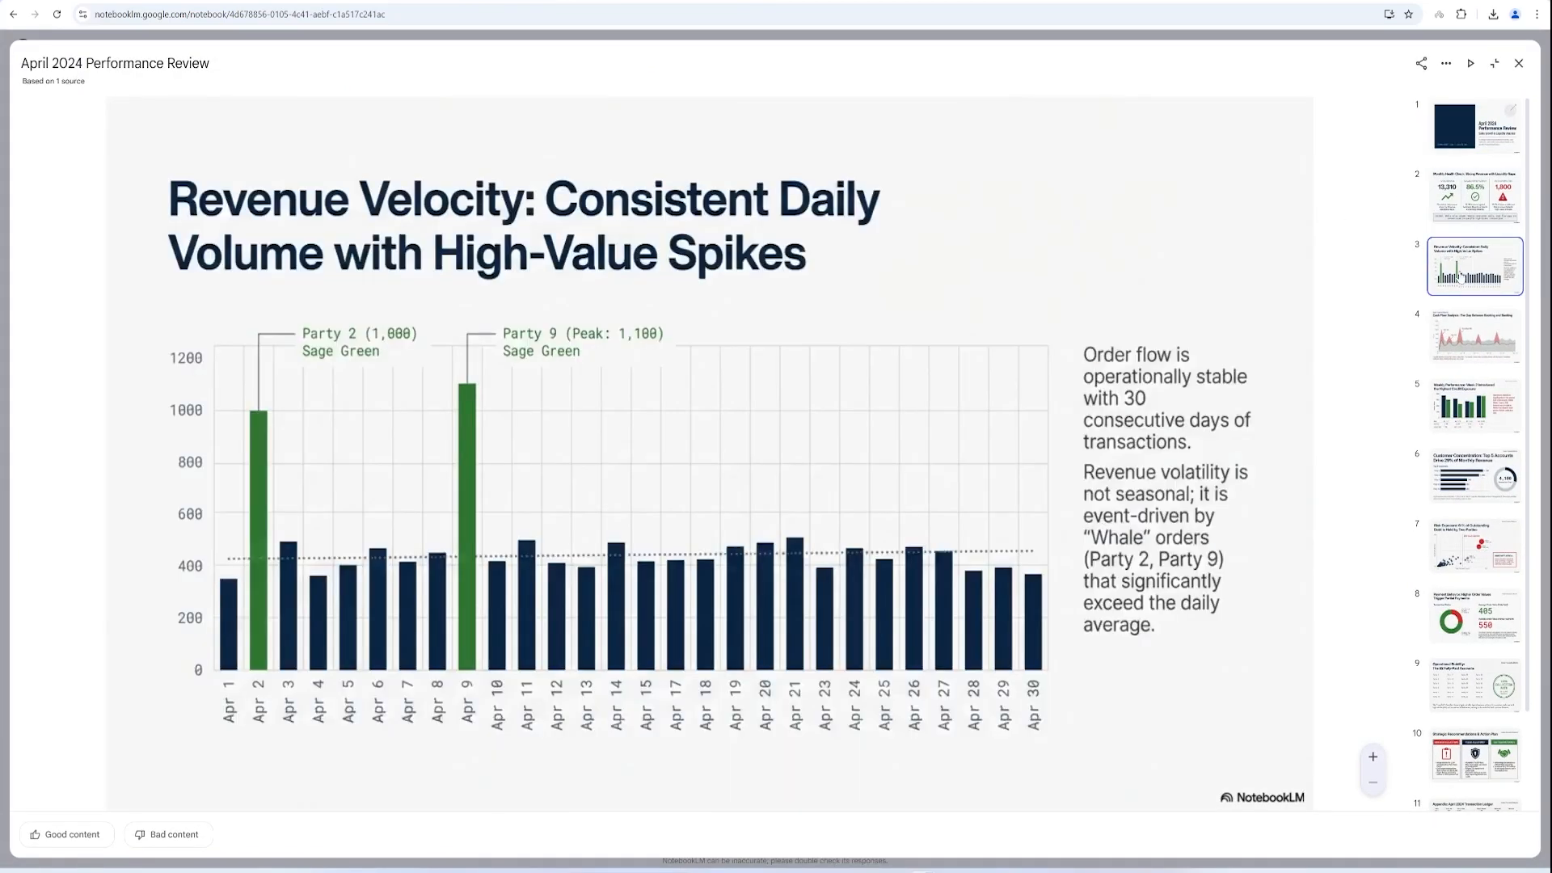
{"action": "left_click", "coordinate": [1459, 331]}
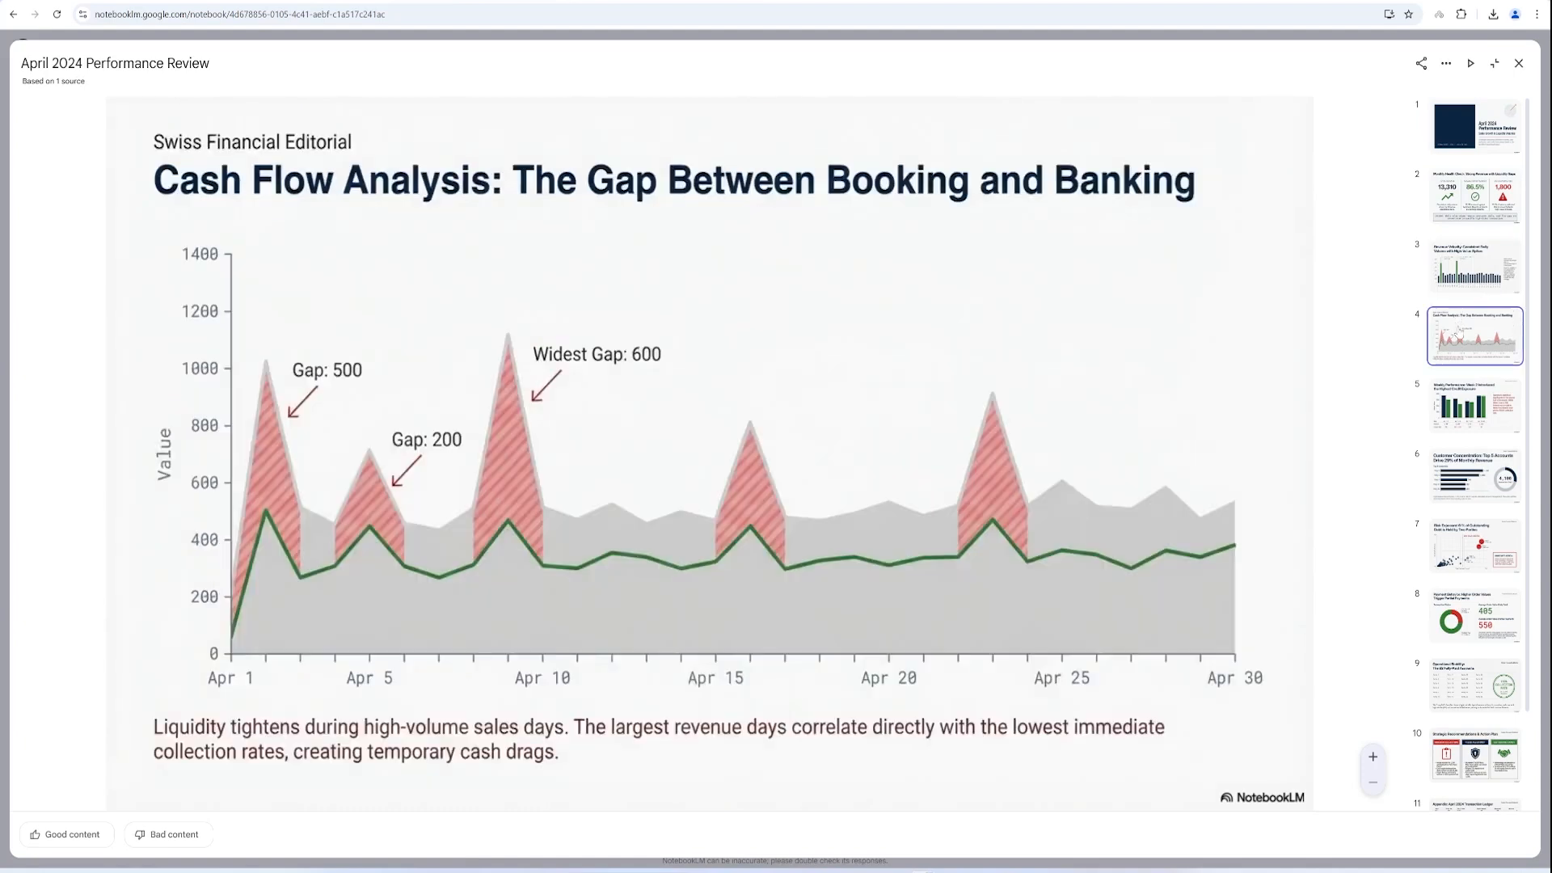
{"action": "left_click", "coordinate": [1461, 408]}
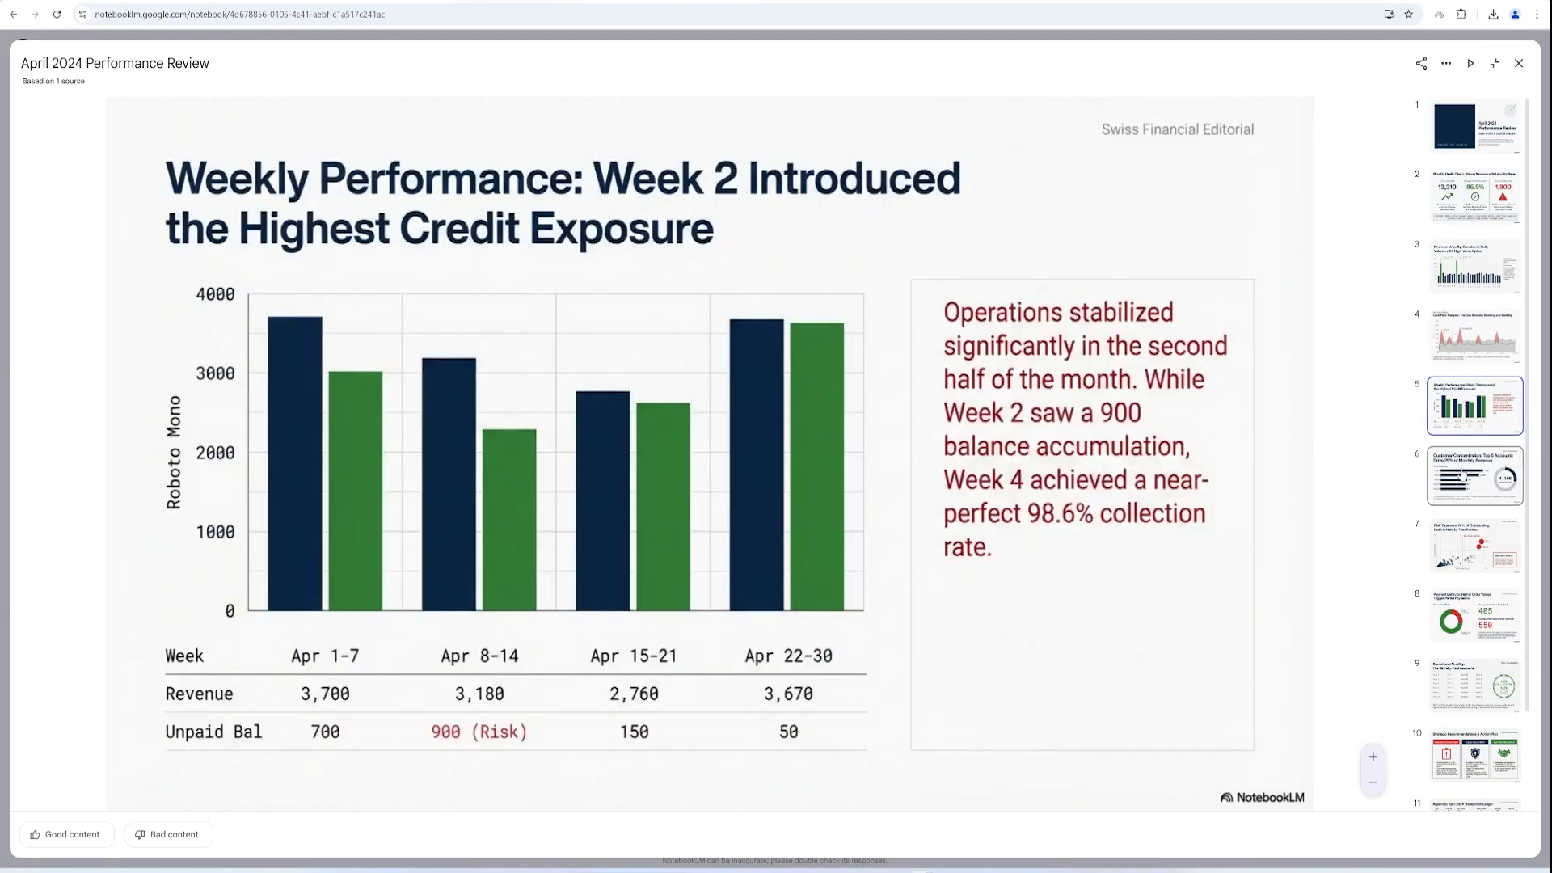
{"action": "left_click", "coordinate": [1464, 479]}
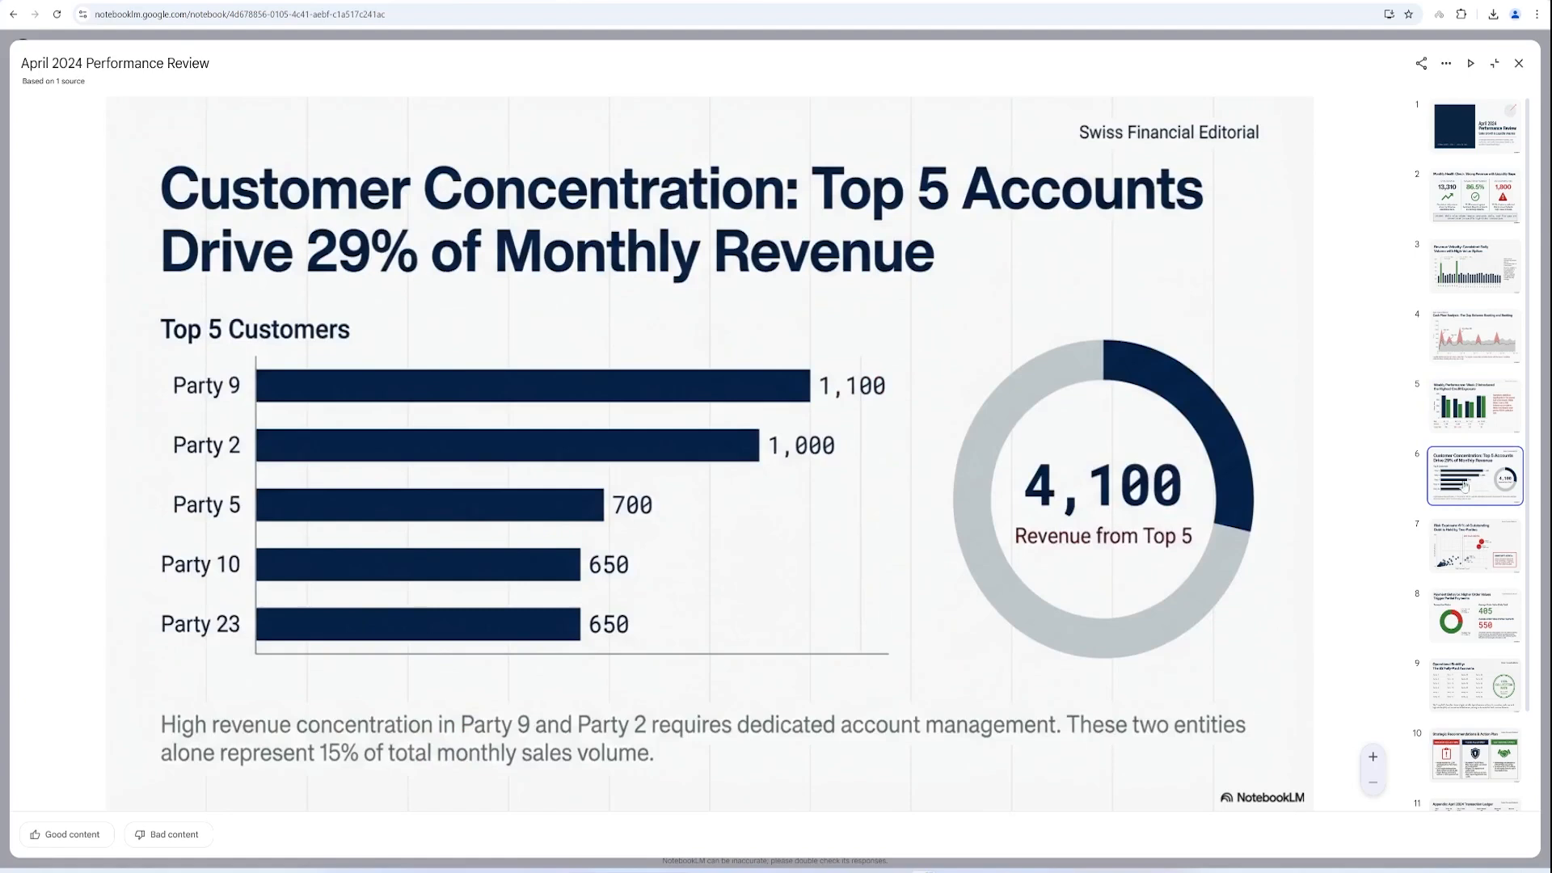
{"action": "left_click", "coordinate": [1465, 544]}
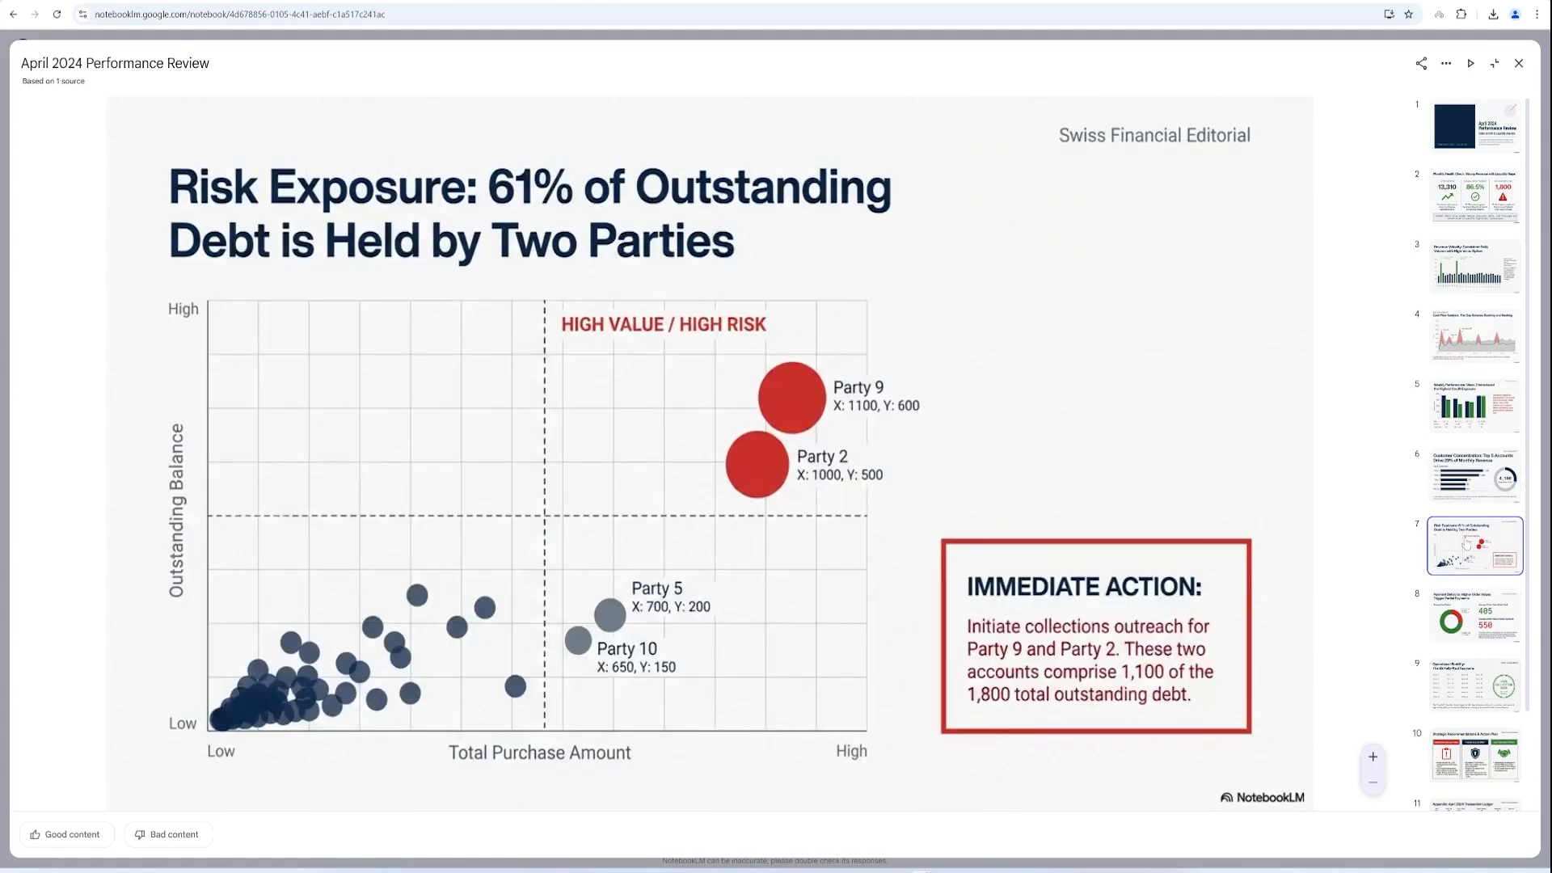
{"action": "left_click", "coordinate": [1470, 614]}
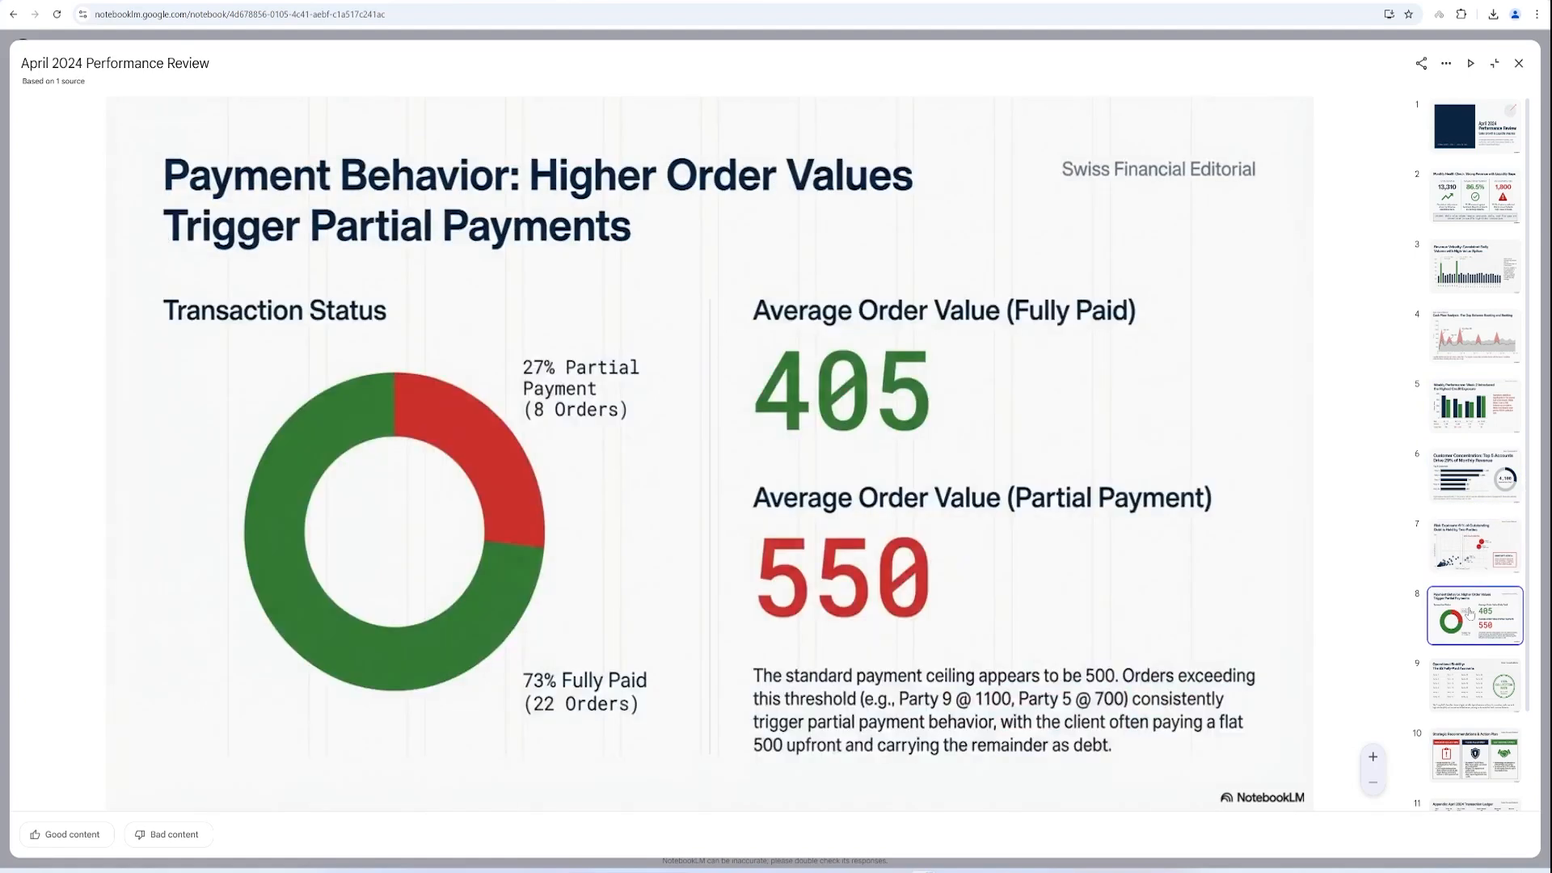